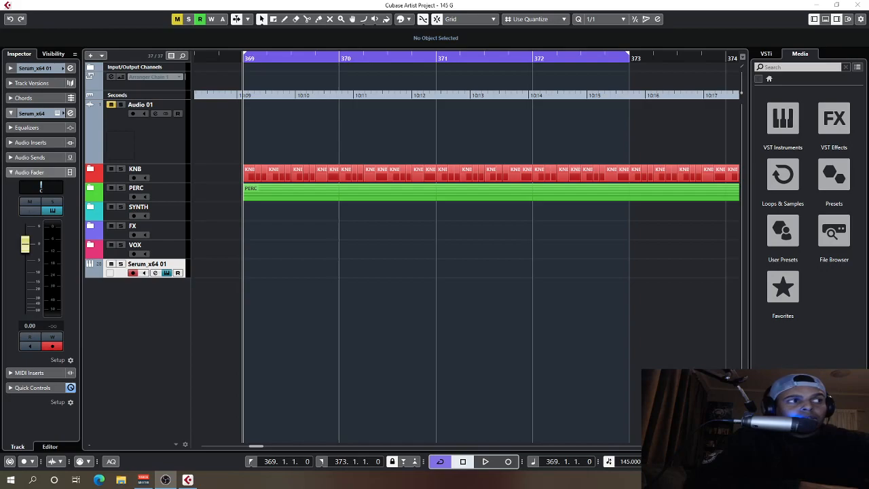
Open the Serum instrument window and create a one-bar MIDI part at bar 369 on the Serum_x64 01 track.
click(373, 389)
drag(486, 85, 440, 82)
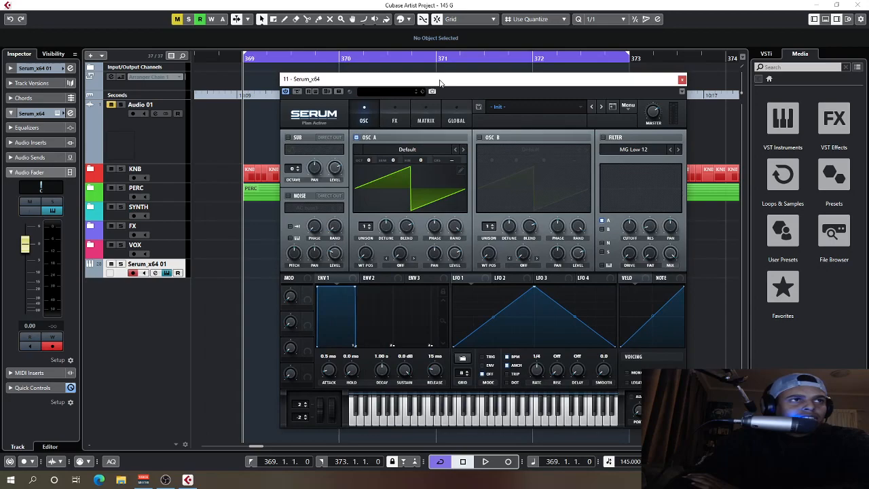
click(260, 269)
double_click(259, 268)
drag(486, 83, 601, 76)
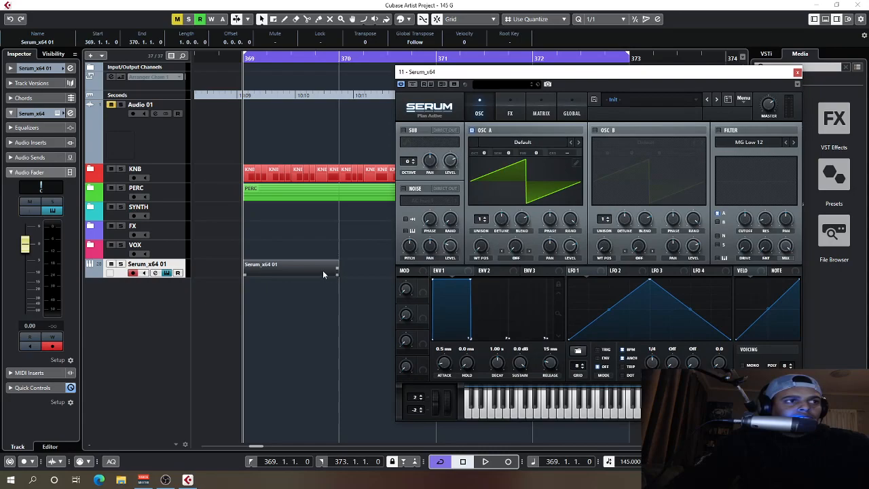
Enter a G2 note spanning about one bar inside the new Serum MIDI part.
double_click(301, 266)
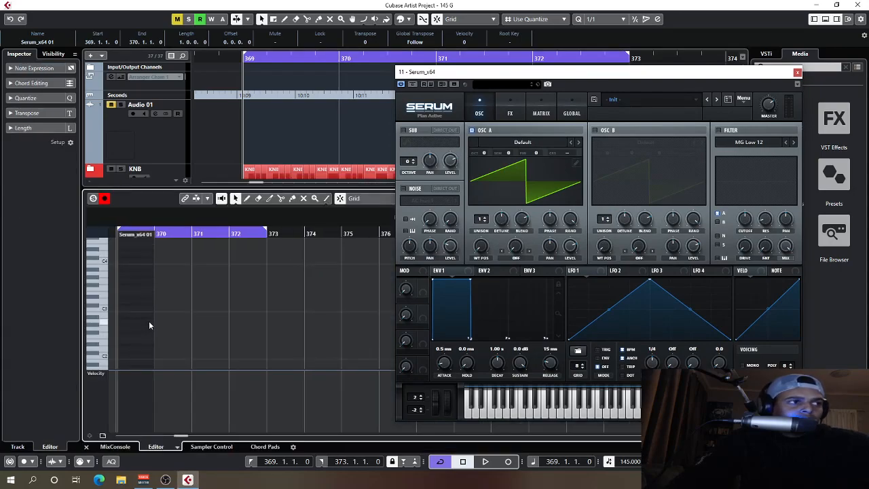
drag(130, 323, 153, 329)
click(159, 235)
drag(160, 235, 131, 331)
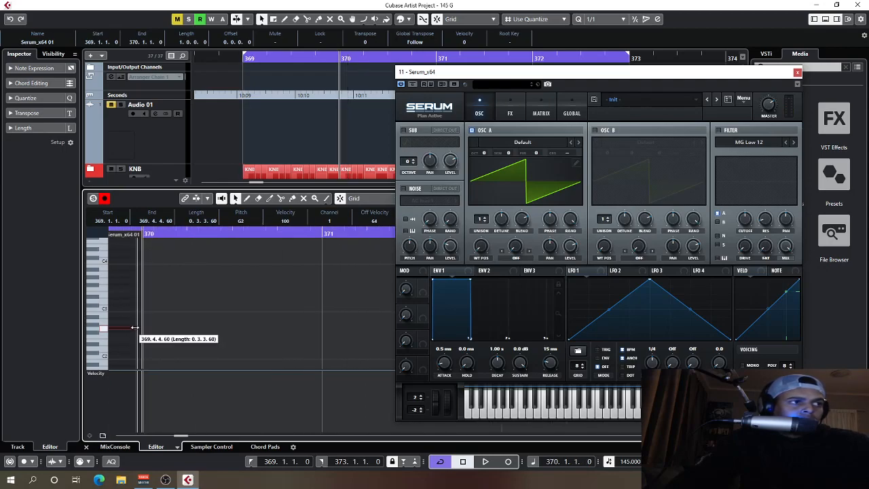
click(85, 446)
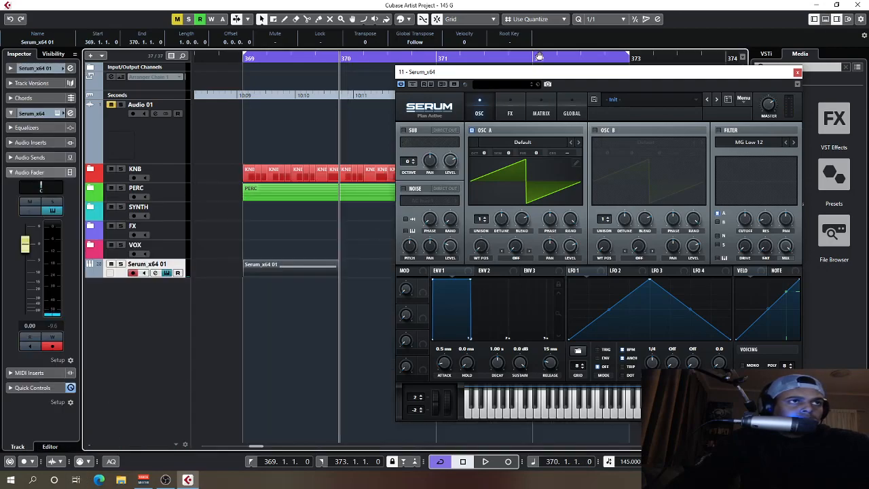
Stretch the Serum part with its content to end at bar 373 and extend the G2 note to four full bars.
drag(531, 76, 490, 292)
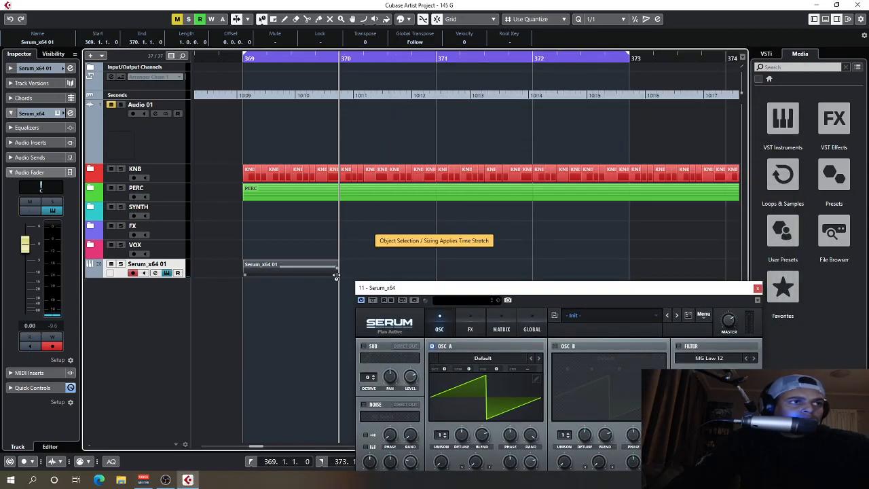
drag(336, 277, 628, 276)
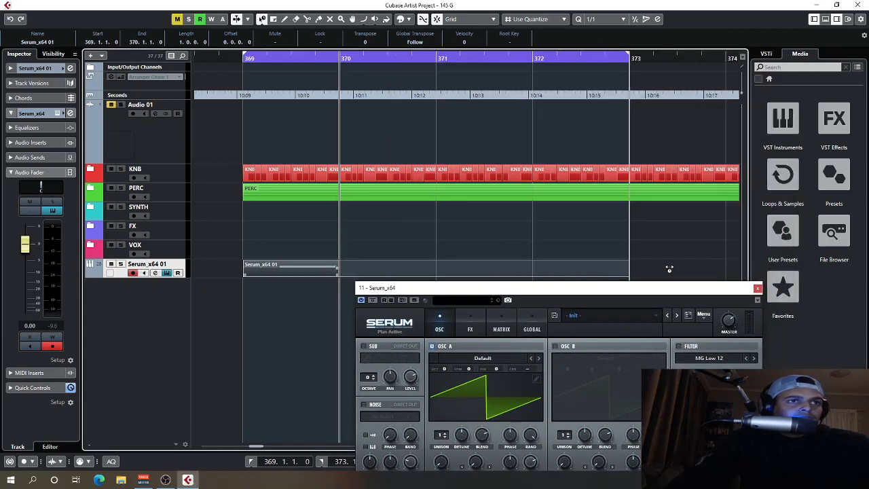
double_click(618, 263)
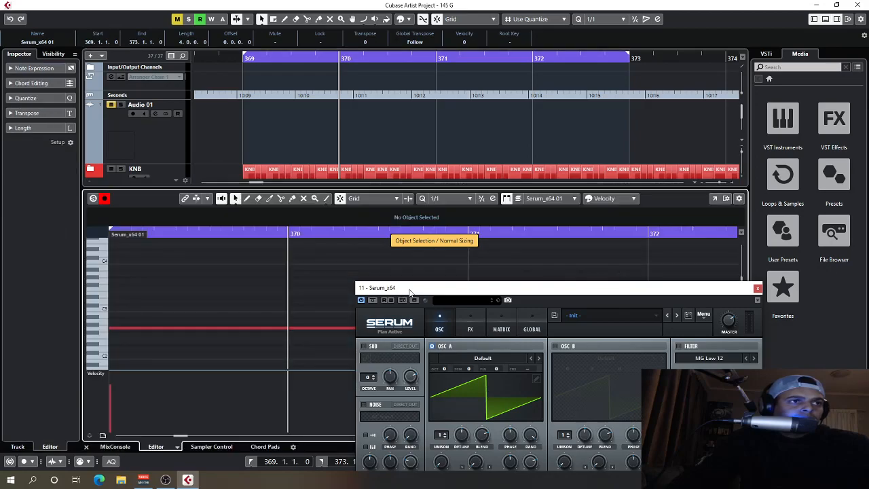
drag(410, 292, 233, 314)
drag(644, 319, 663, 319)
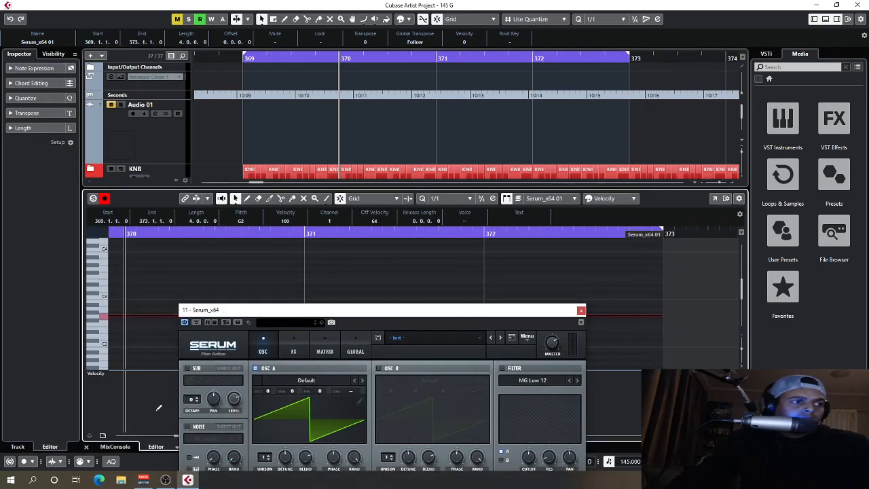
click(86, 447)
Route Chaos1 to A CoarsePit in the first row of Serum's modulation matrix with an amount of 25.
drag(391, 313, 463, 55)
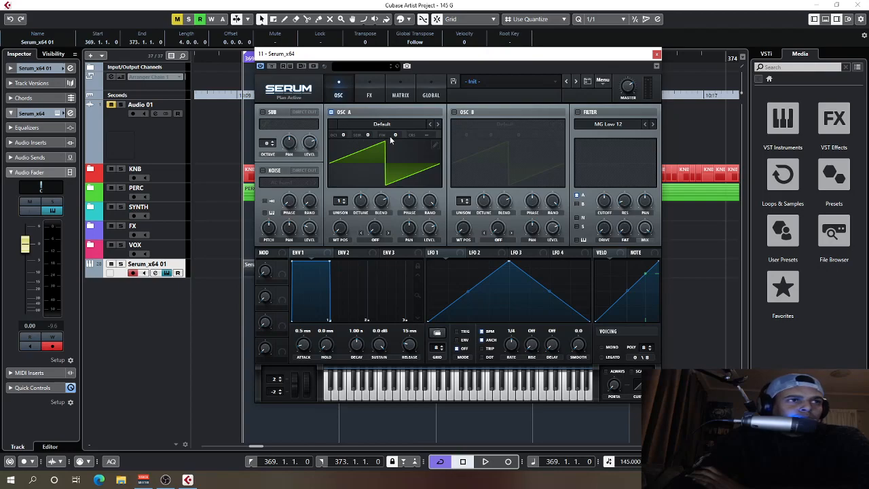
click(427, 91)
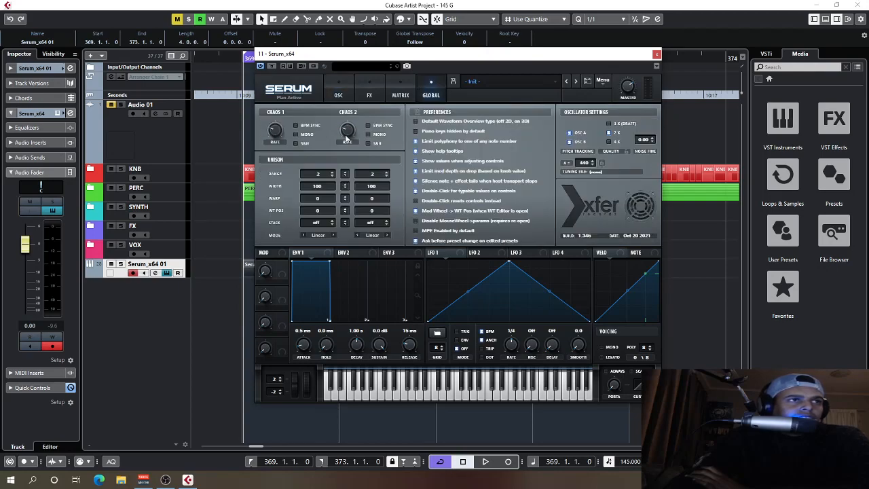
click(400, 94)
click(279, 124)
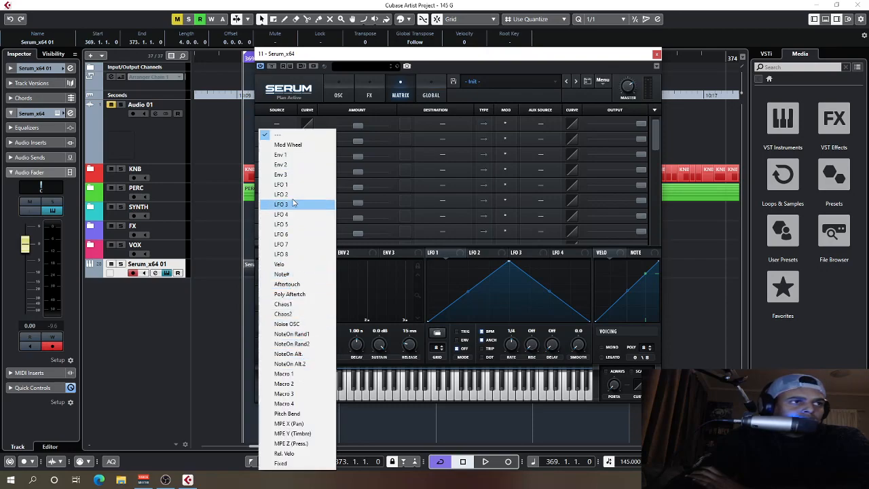
click(299, 306)
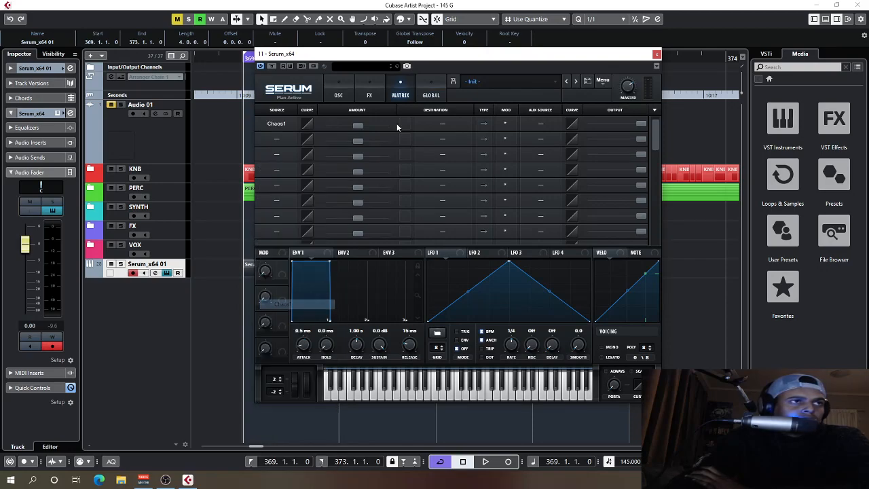
click(436, 124)
mouse_move(469, 135)
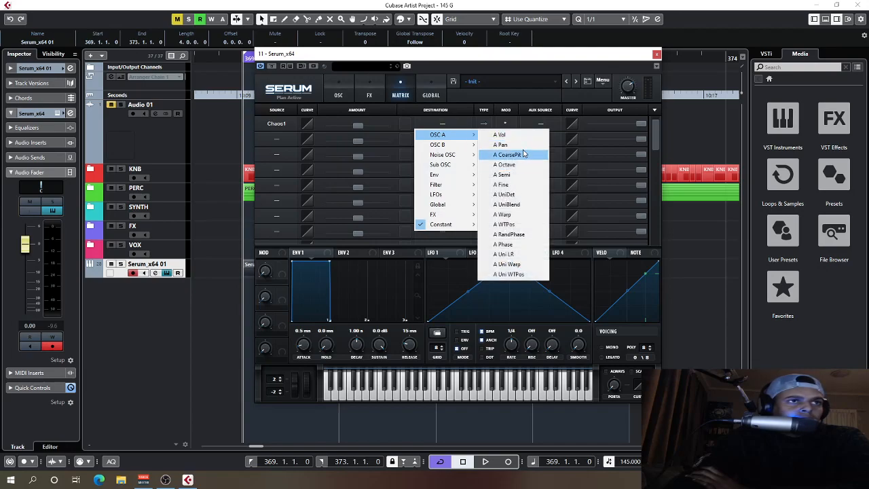
click(524, 158)
drag(357, 126, 369, 129)
text(25)
key(Return)
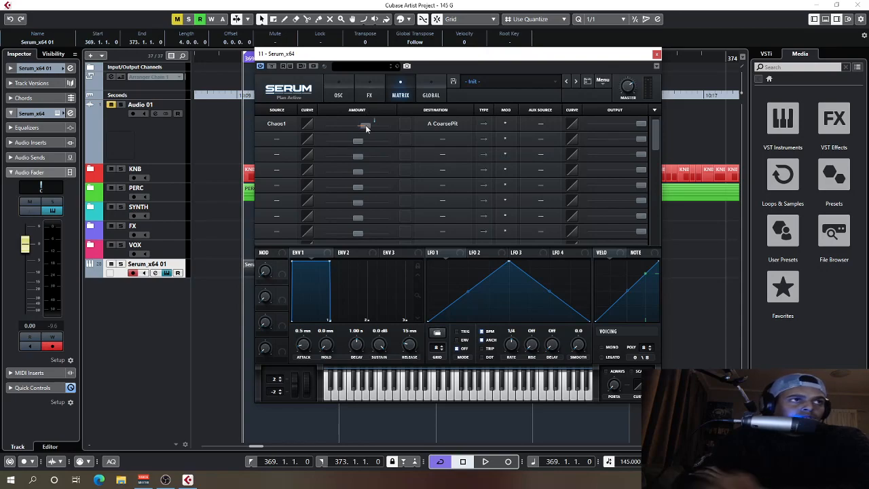
Solo the Serum track, lower its volume to -6.10 dB and audition the part.
click(339, 95)
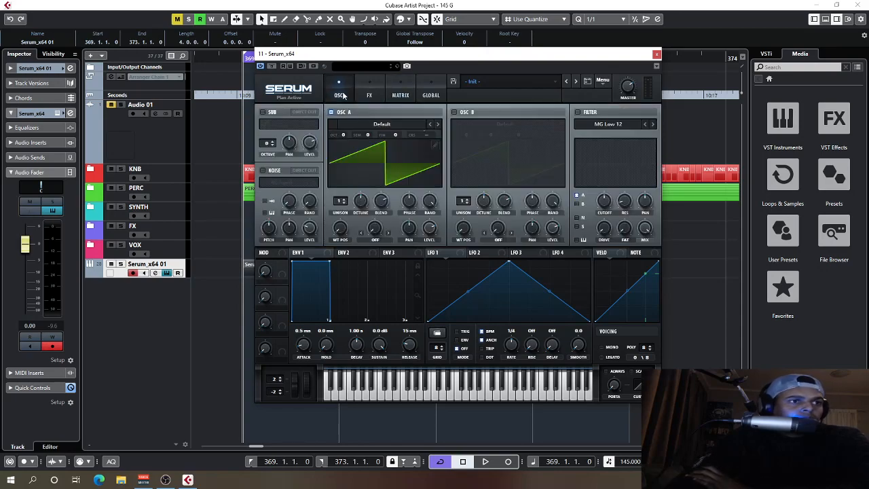
click(123, 264)
key(space)
key(space)
click(52, 326)
drag(28, 253, 29, 272)
key(space)
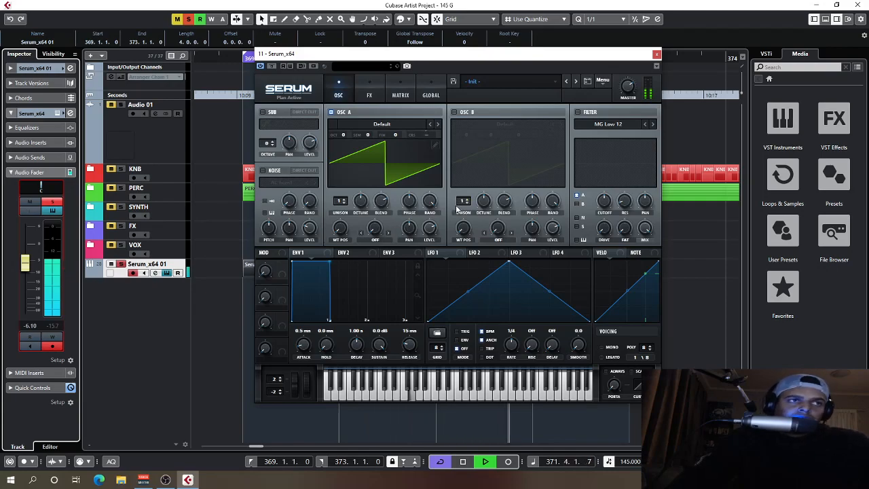
key(space)
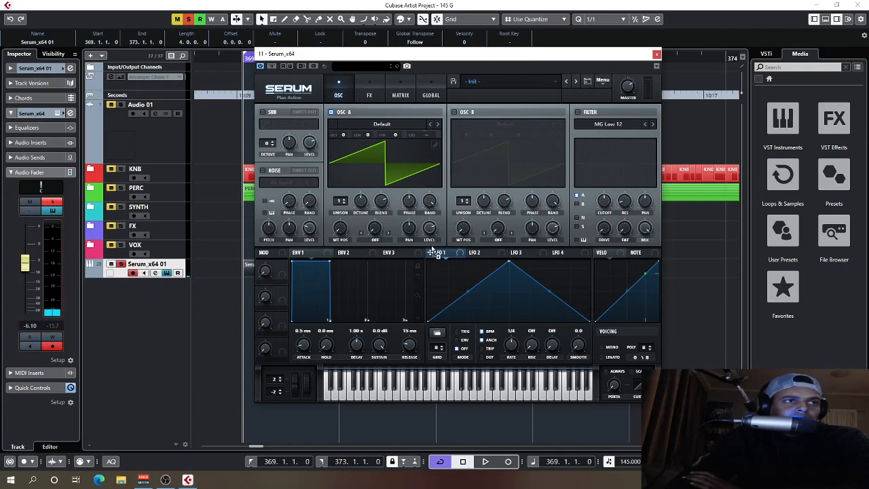
Modulate oscillator A's pan with LFO 1 at a 1/8 rate, adjusting the modulation depth during playback.
drag(401, 219, 403, 239)
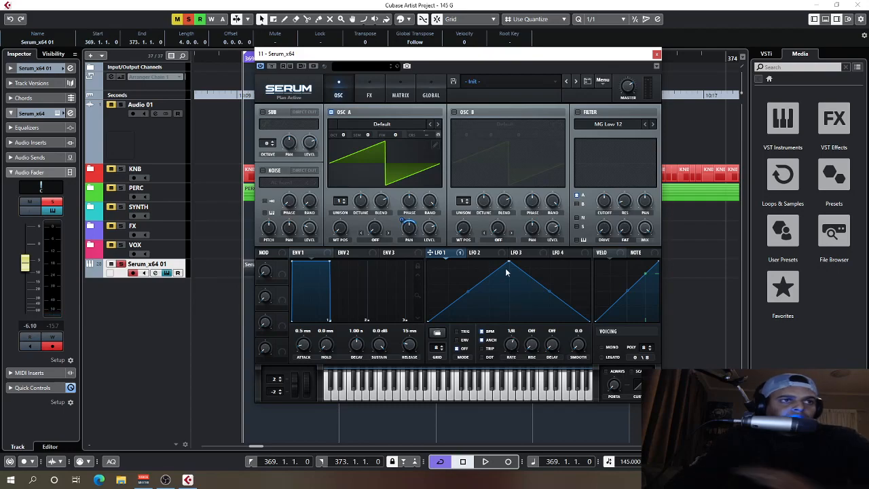
key(space)
drag(402, 220, 402, 216)
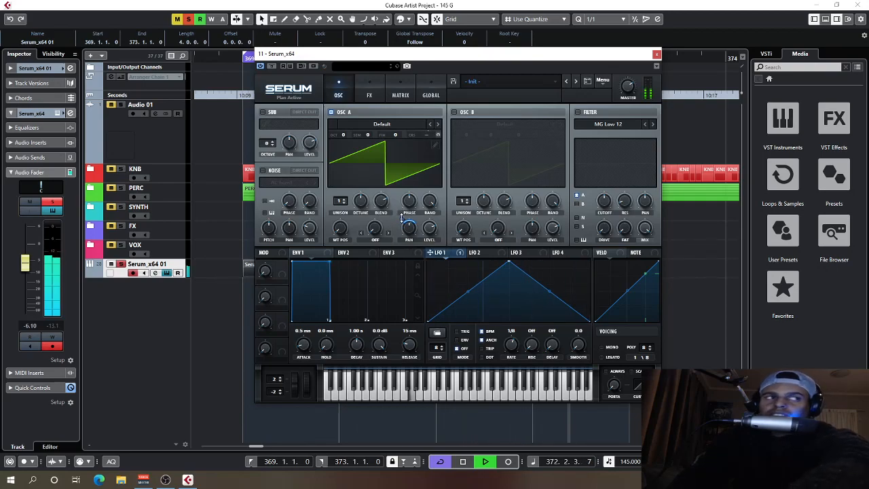
drag(402, 217, 402, 216)
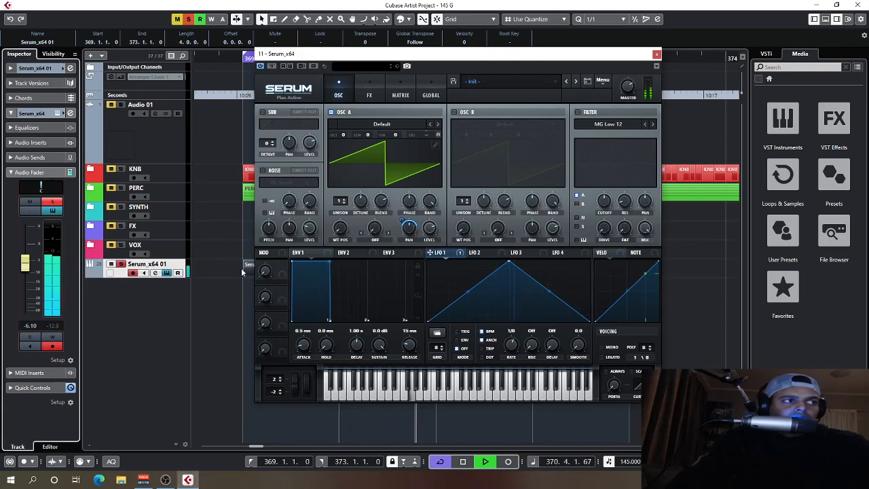
key(space)
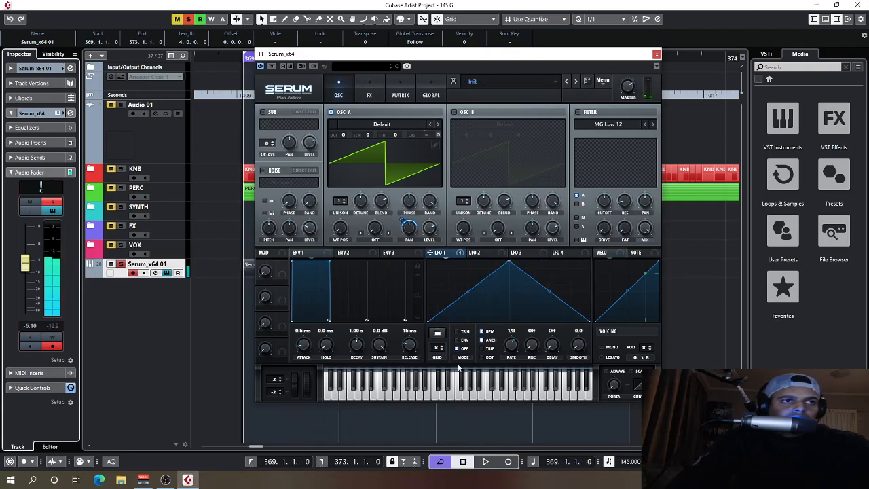
Enable BPM sync and S&H for Chaos 1, comparing the sound with S&H off and on during playback.
click(432, 95)
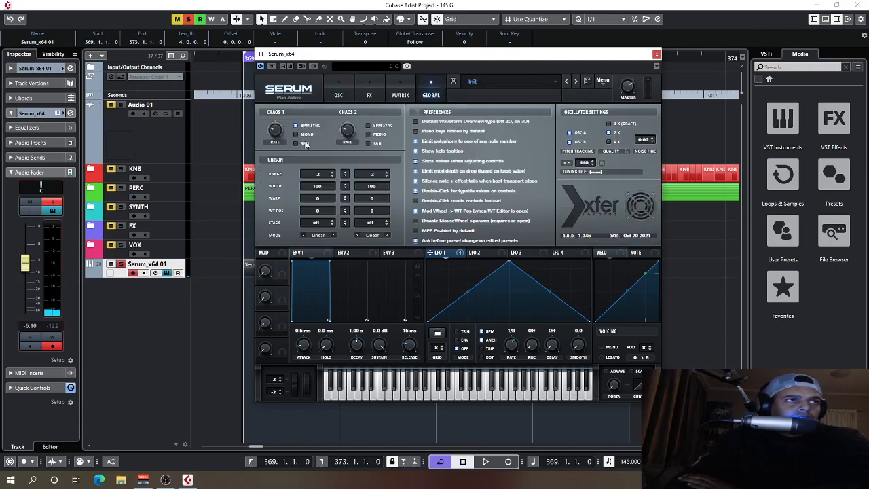
mouse_move(279, 136)
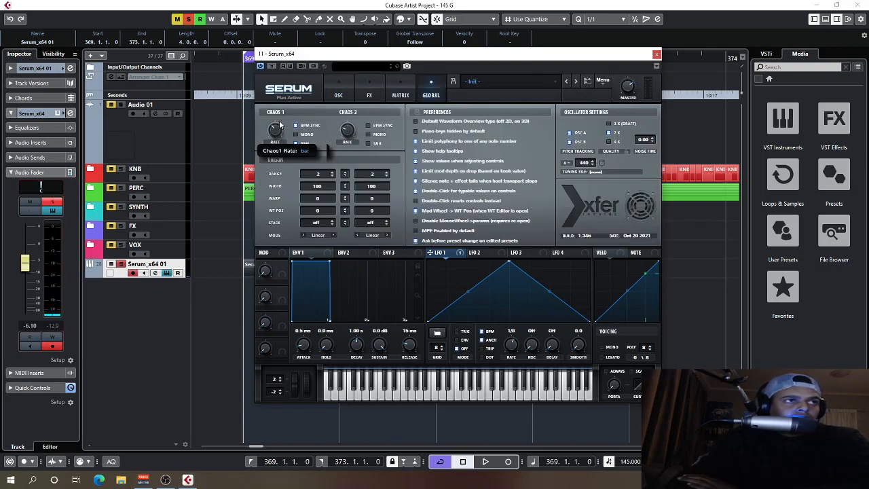
key(space)
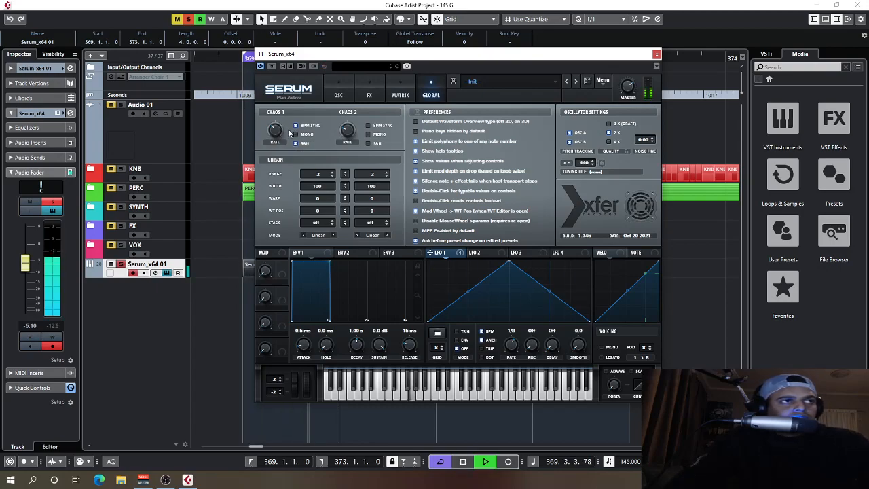
click(301, 144)
click(301, 144)
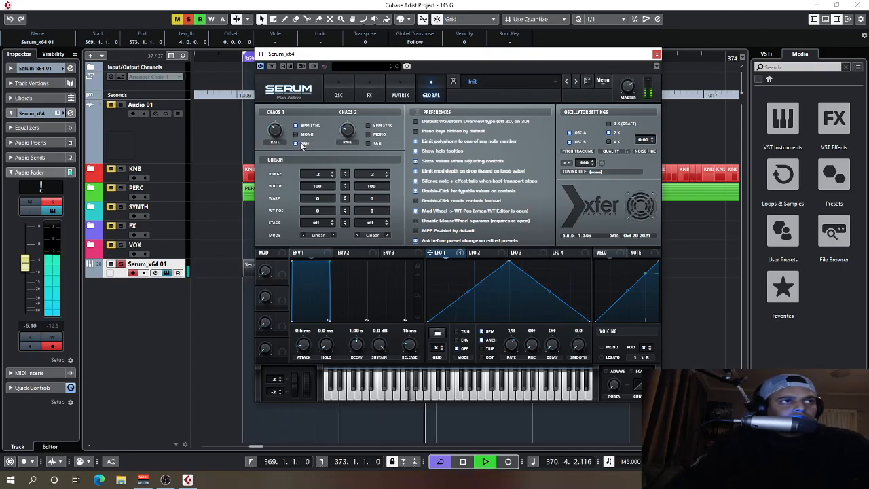
key(space)
Raise the Chaos 1 rate through 1/2 t. to 1/8 t., auditioning the part between changes.
mouse_move(280, 124)
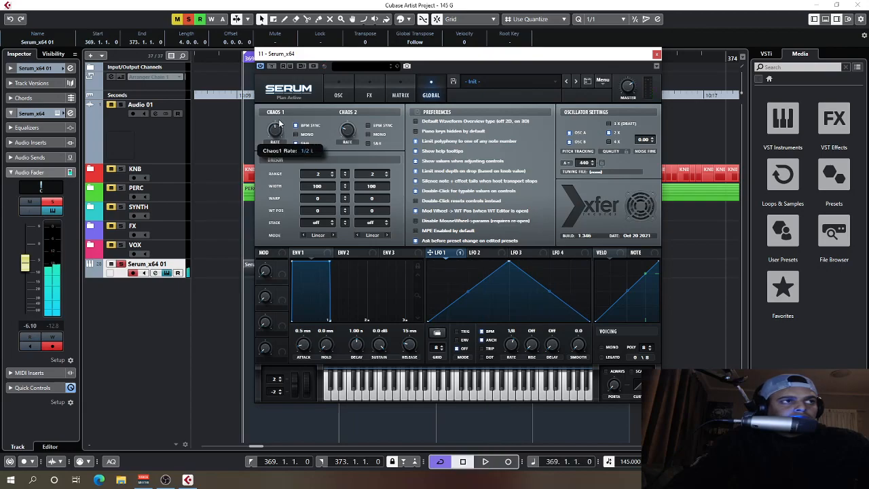
key(space)
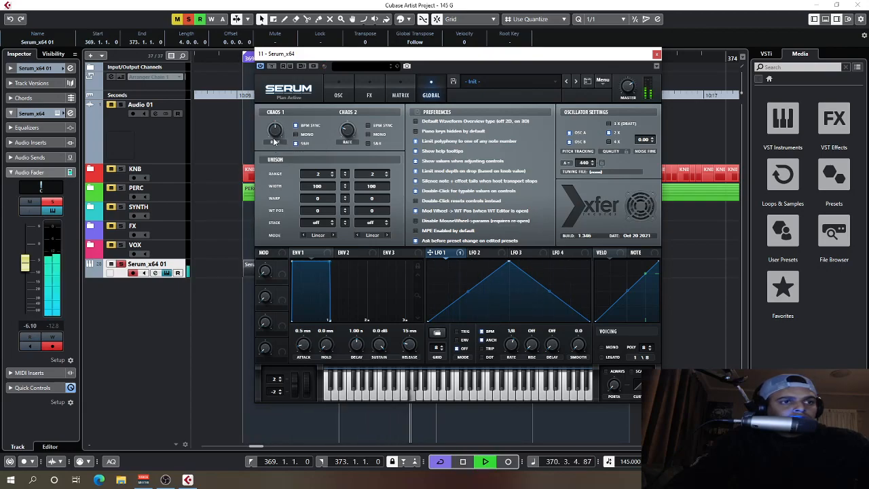
mouse_move(273, 138)
key(space)
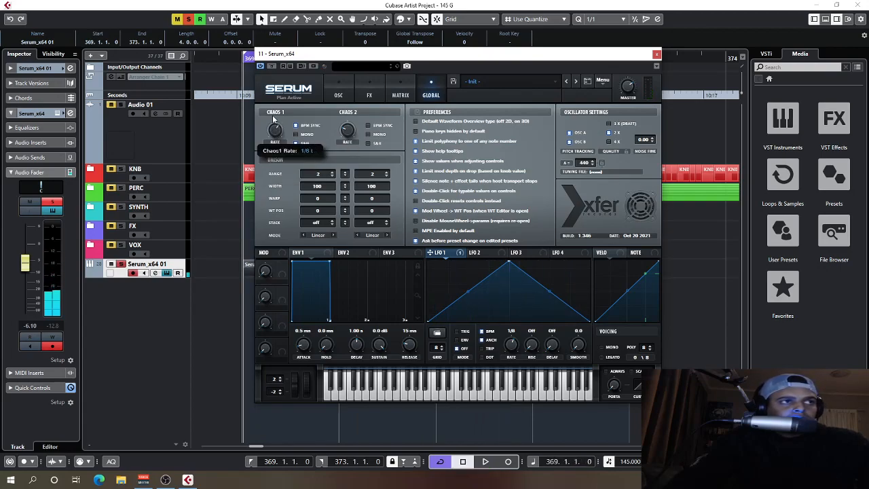
key(space)
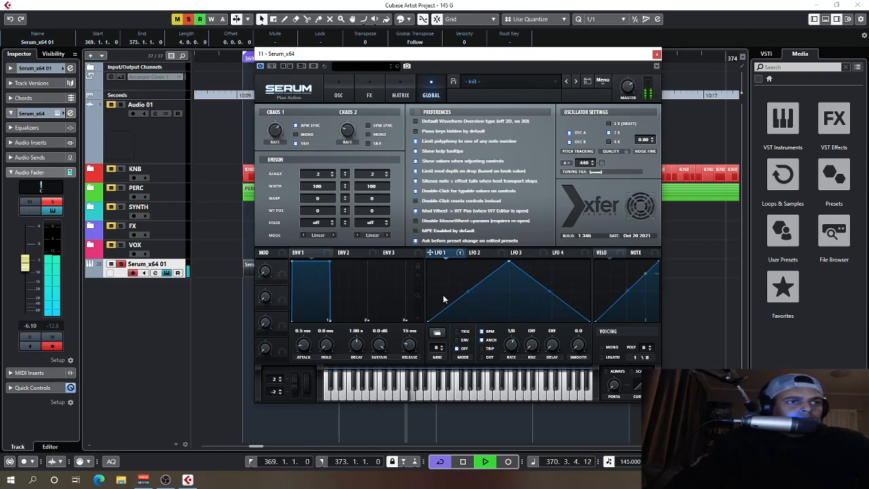
Try raising the LFO 1 modulation of oscillator A's pan to 99 while the part plays.
click(340, 95)
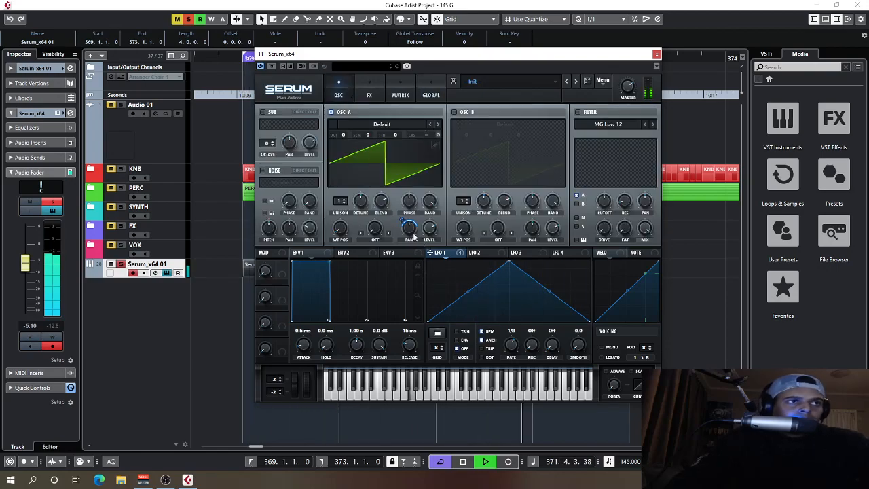
mouse_move(403, 217)
mouse_move(402, 212)
mouse_down()
mouse_move(398, 245)
mouse_move(401, 198)
mouse_up()
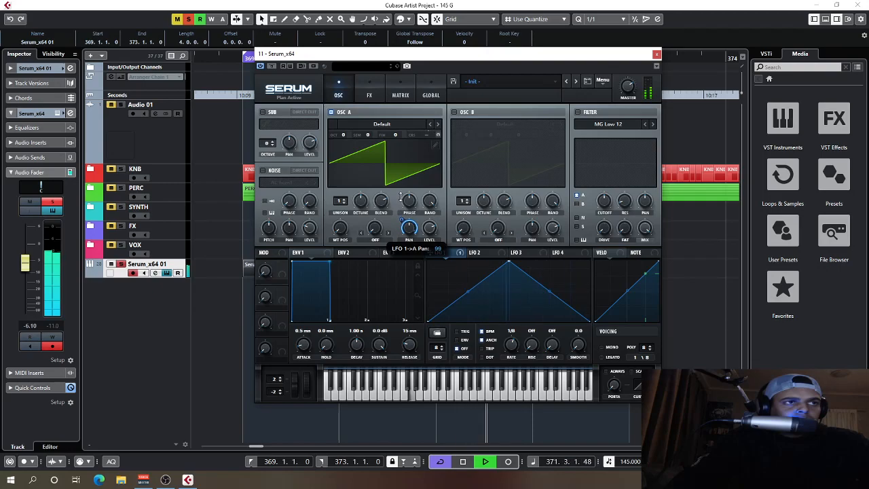
key(space)
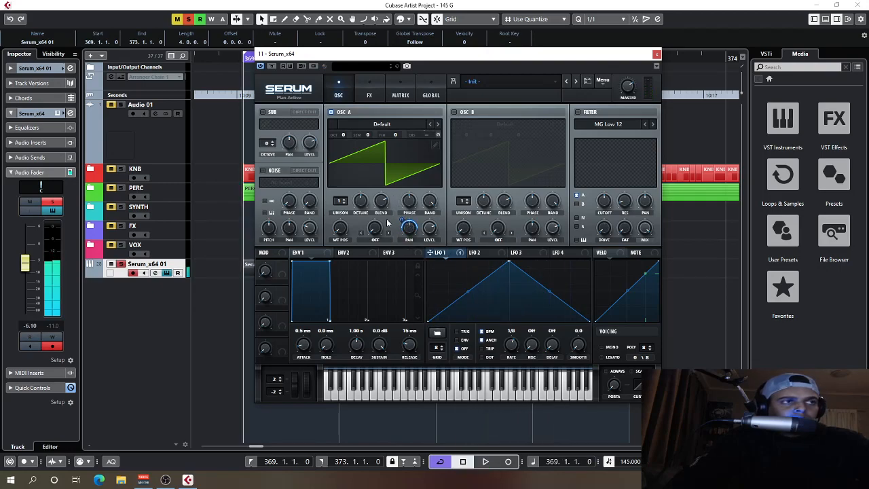
Modulate oscillator A's detune with LFO 2 and set its unison to 4 voices.
click(490, 253)
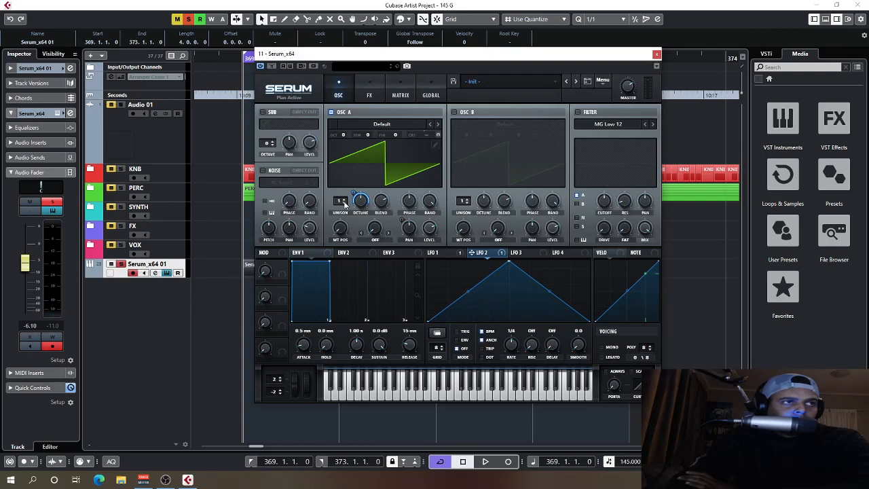
drag(341, 201, 348, 189)
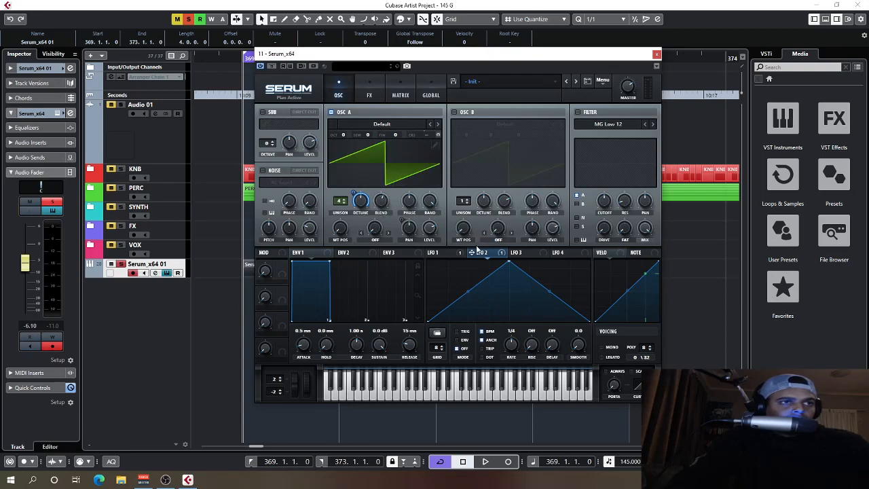
Modulate oscillator A's unison blend with LFO 2, adjust the blend, and audition the part.
drag(384, 206, 374, 222)
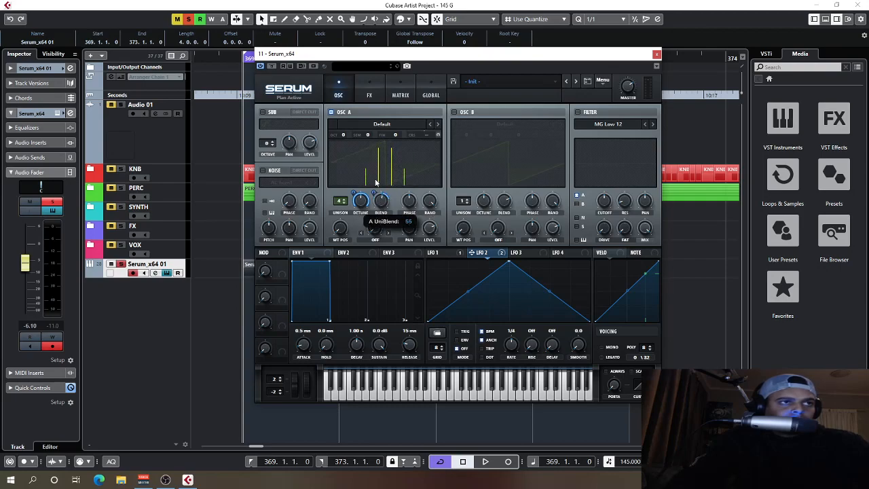
mouse_move(374, 193)
mouse_down()
mouse_move(374, 185)
mouse_move(380, 201)
mouse_up()
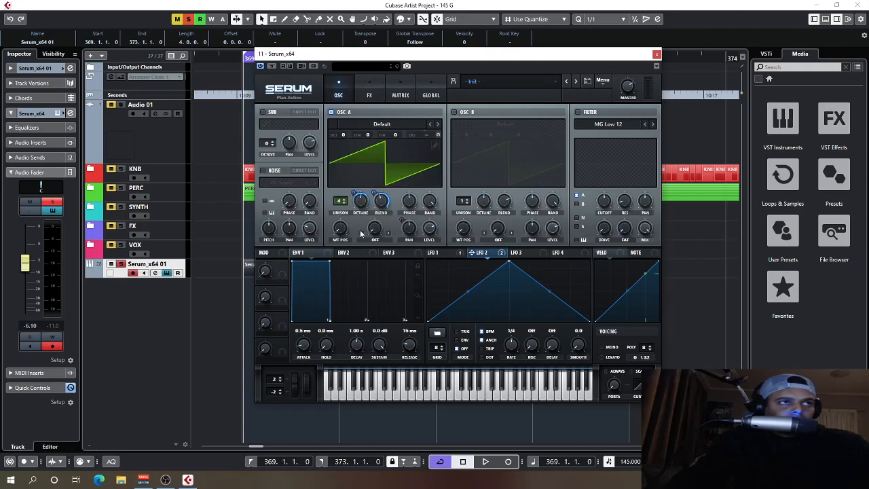
key(space)
right_click(361, 201)
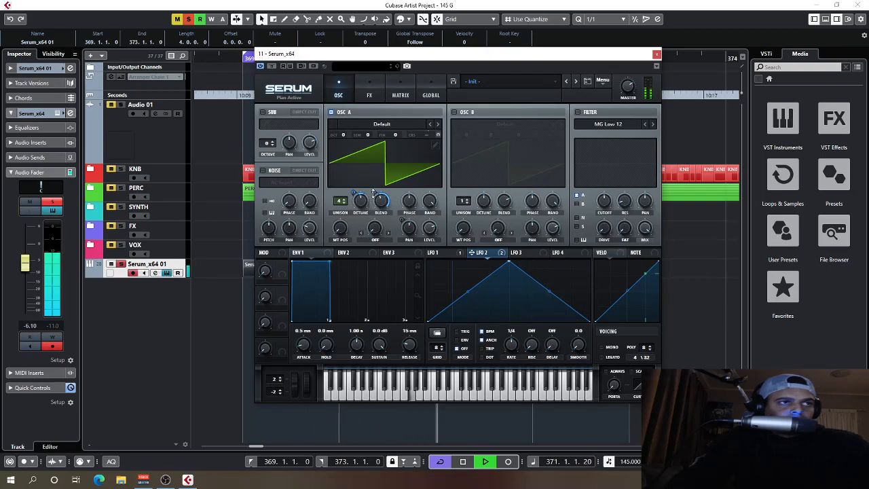
mouse_move(370, 208)
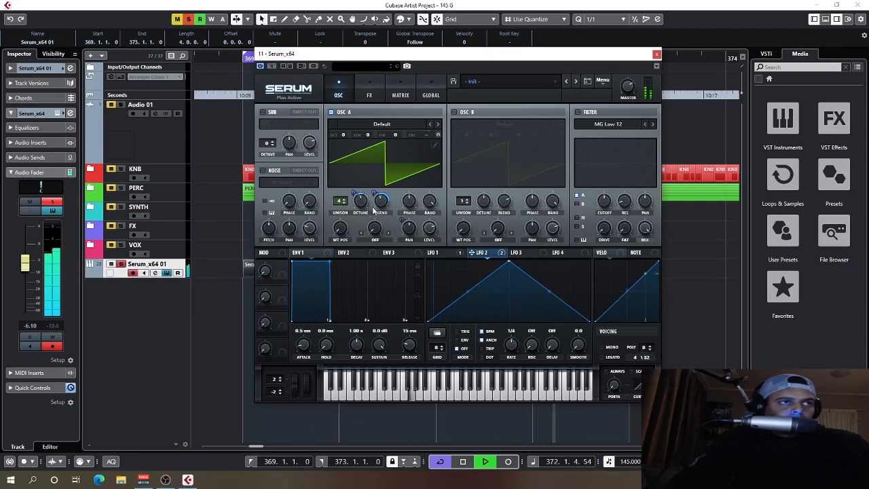
Lower oscillator A's octave to -2 in stages, auditioning the part.
drag(343, 135, 345, 152)
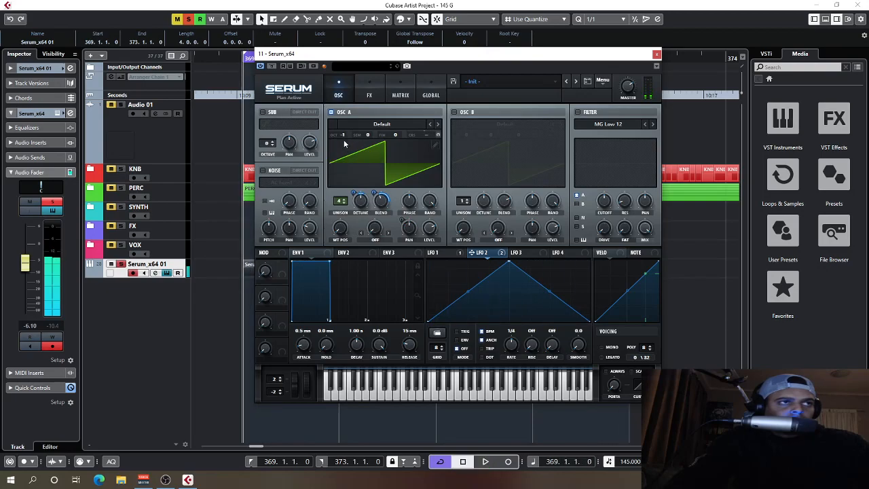
drag(343, 134, 345, 141)
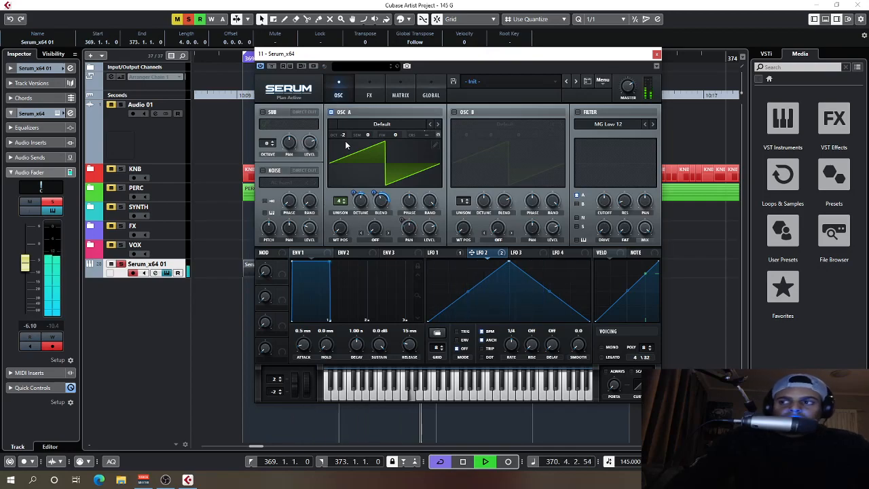
key(space)
Set the Chaos 1 rate to 1/16 and audition the part.
click(424, 99)
mouse_move(276, 136)
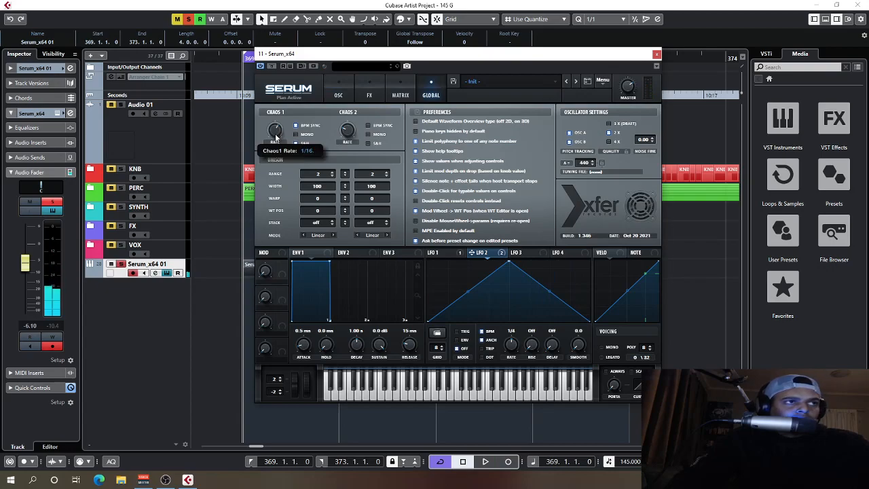
click(338, 96)
key(space)
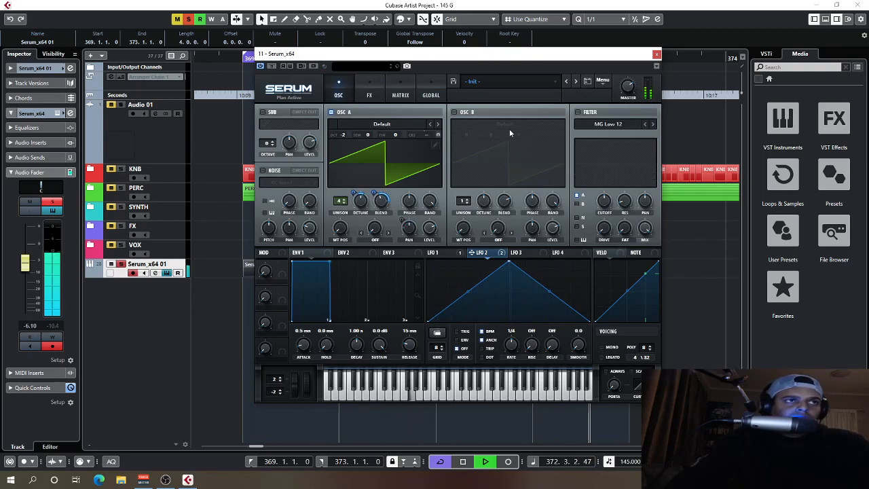
key(space)
Adjust the amount of Chaos 1 modulation on oscillator A's coarse pitch and audition the result.
click(432, 95)
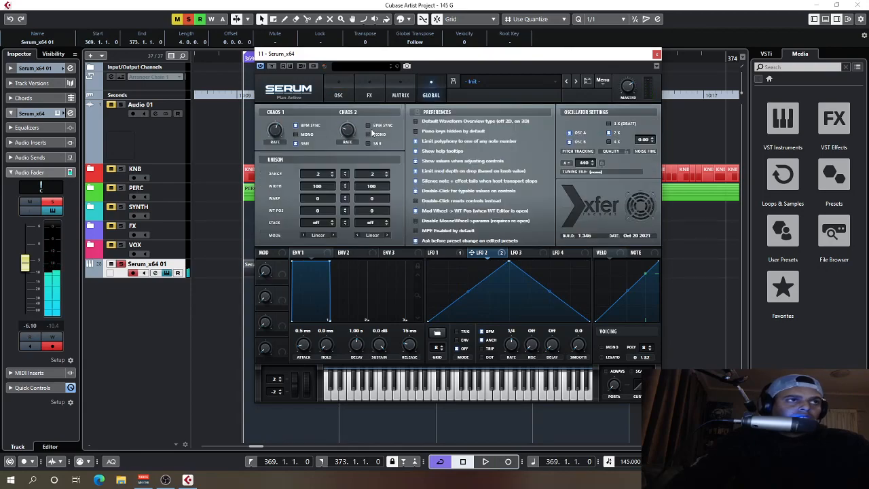
click(401, 95)
mouse_move(366, 127)
mouse_down()
mouse_move(360, 121)
mouse_move(370, 125)
mouse_up()
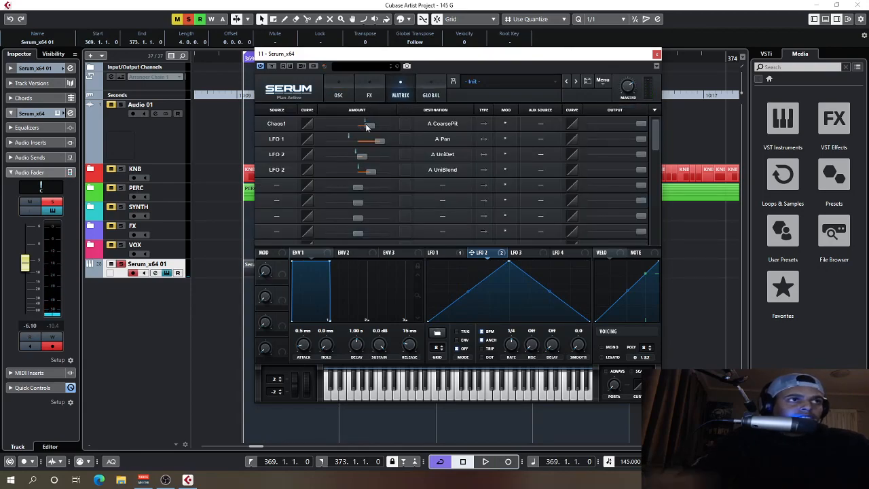
key(space)
click(336, 95)
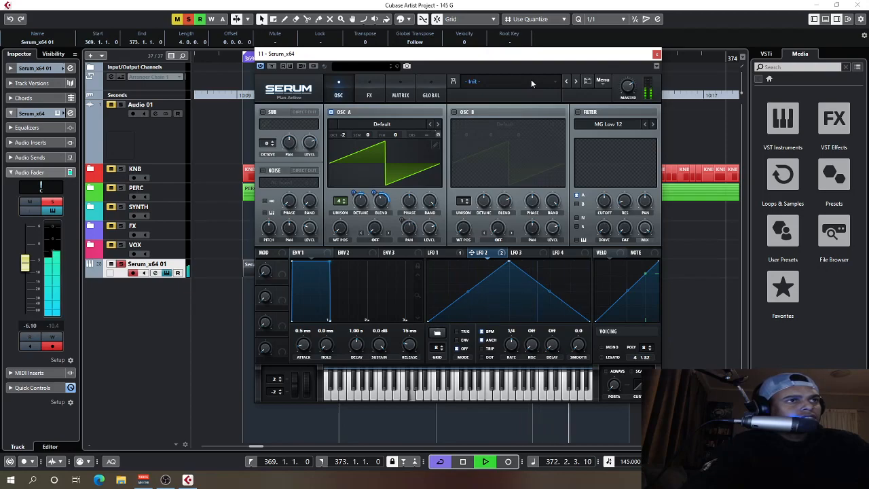
key(space)
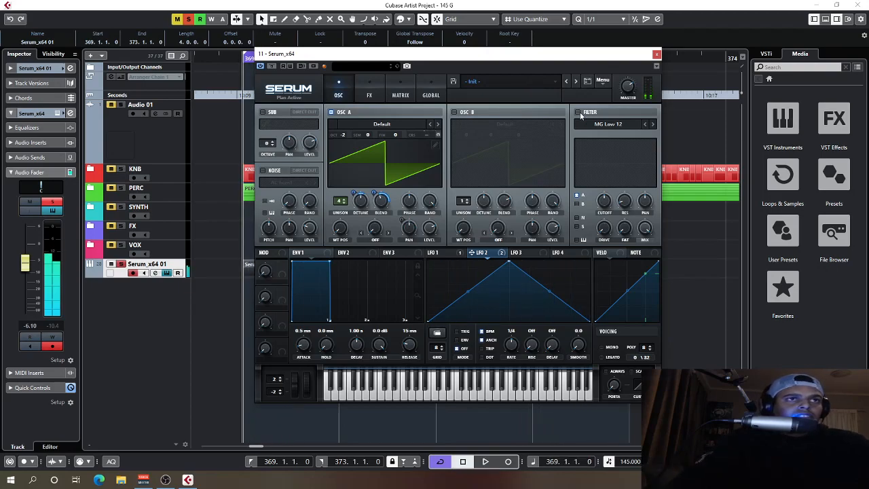
Enable the filter, choose the Band 24 type, and raise its cutoff slightly before auditioning the part.
click(577, 113)
click(606, 125)
mouse_move(601, 135)
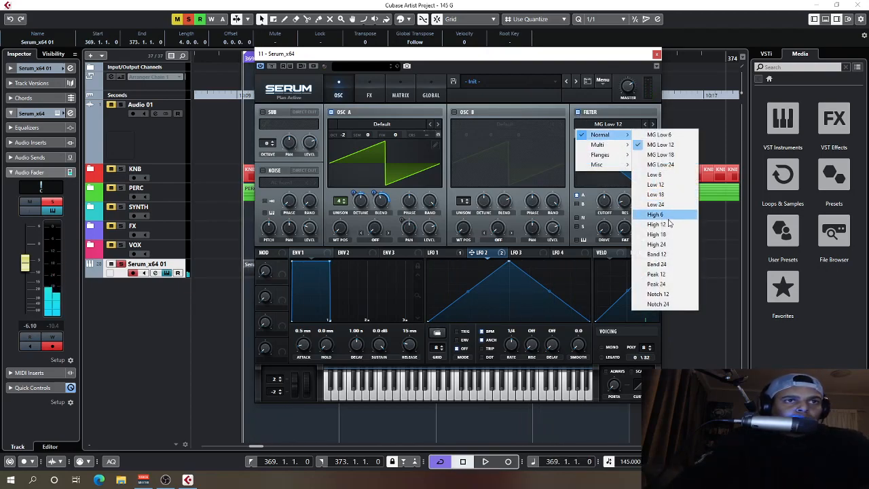
click(657, 264)
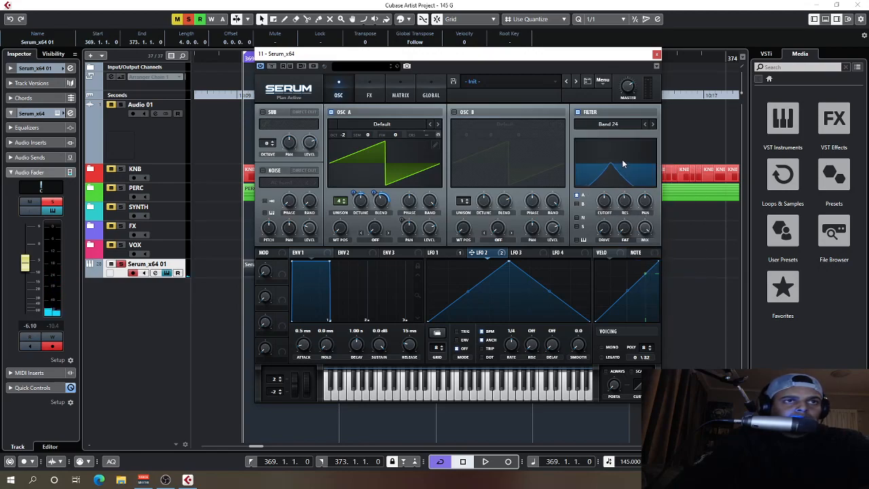
mouse_move(601, 205)
mouse_down()
mouse_move(592, 178)
mouse_move(600, 177)
mouse_move(603, 194)
mouse_up()
key(space)
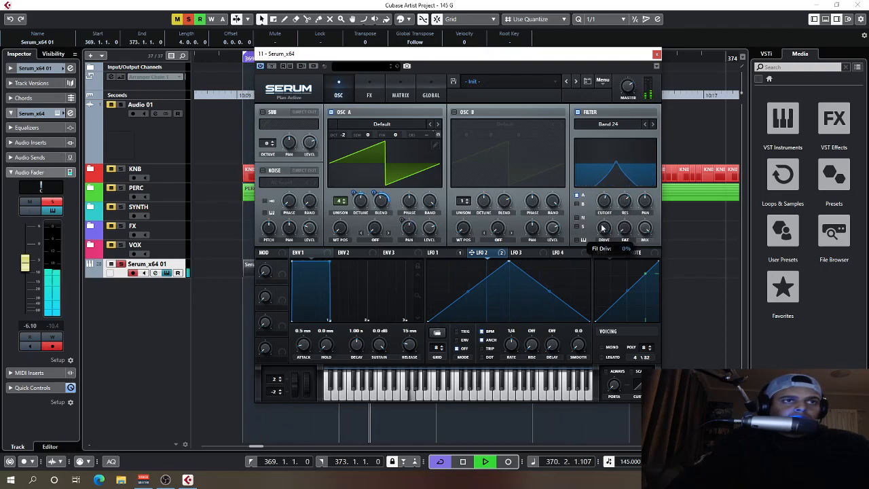
Switch the filter to Band 12, raise its cutoff, and bring the resonance to about 65% during playback.
click(646, 125)
mouse_move(605, 202)
mouse_down()
mouse_move(605, 214)
mouse_move(600, 159)
mouse_move(602, 215)
mouse_move(604, 194)
mouse_up()
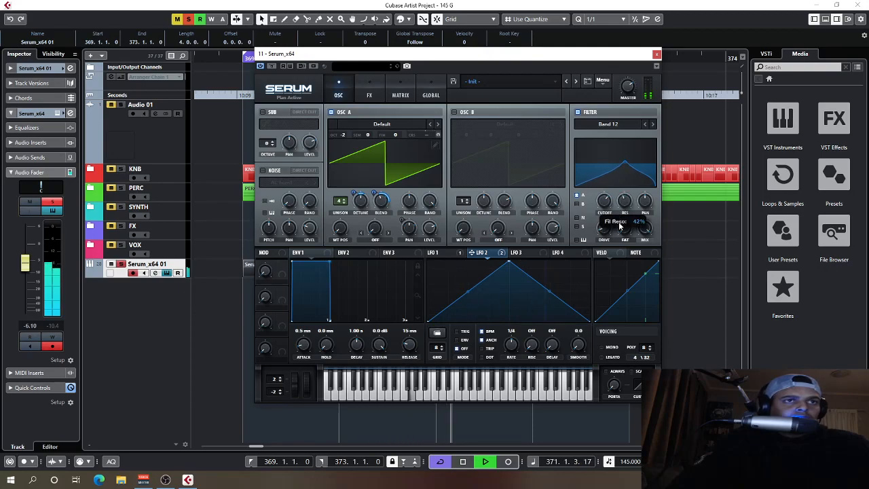
drag(626, 249, 608, 115)
drag(615, 171, 630, 246)
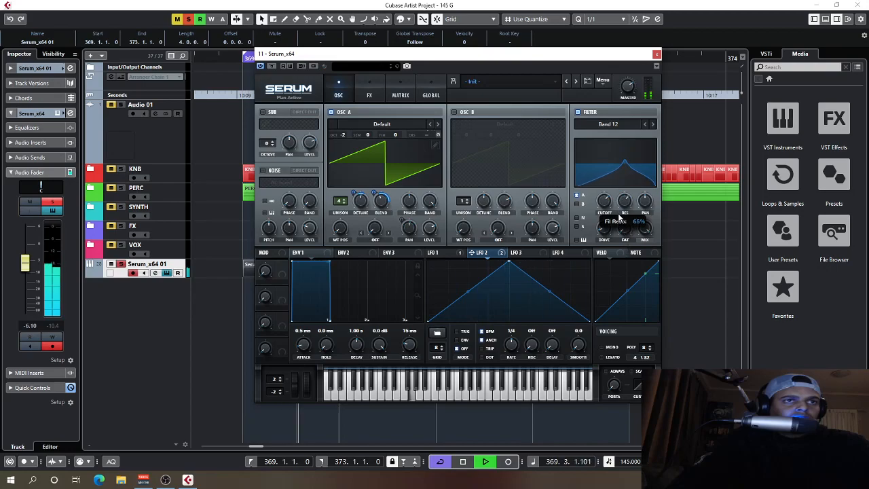
Raise the Serum track's volume to -3.05 and compare the sound with the filter off and on.
click(56, 327)
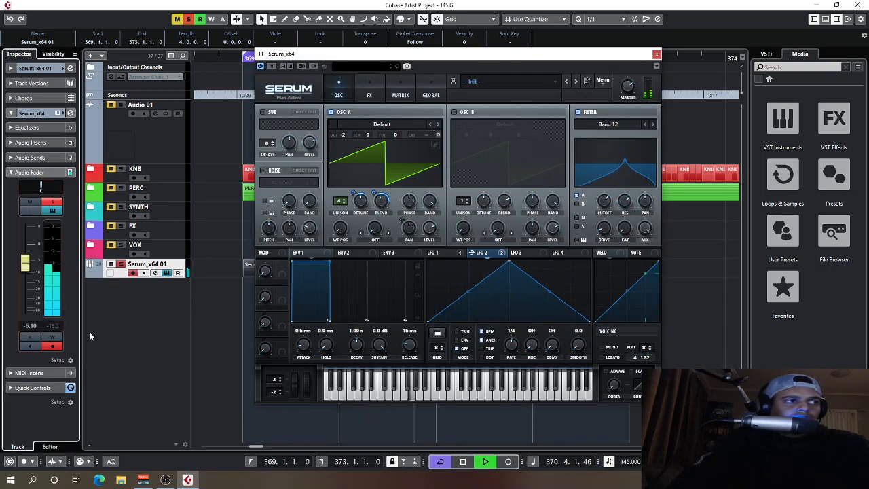
drag(32, 263, 32, 258)
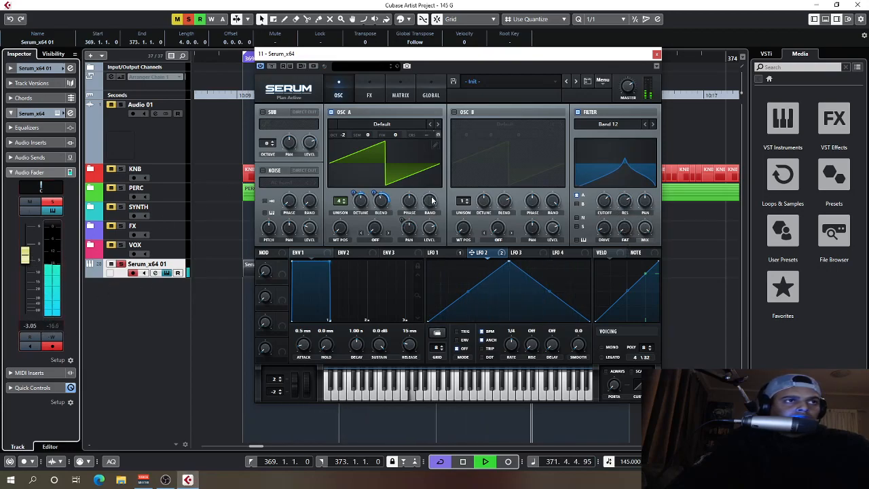
click(577, 112)
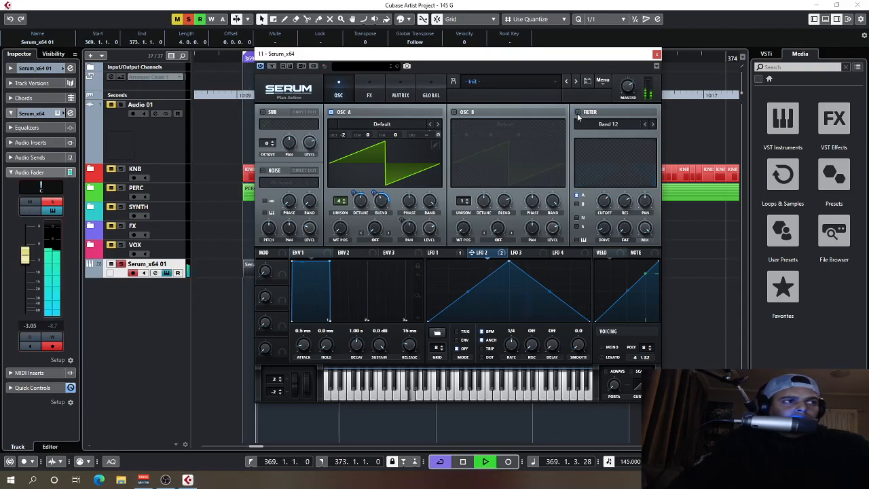
click(577, 113)
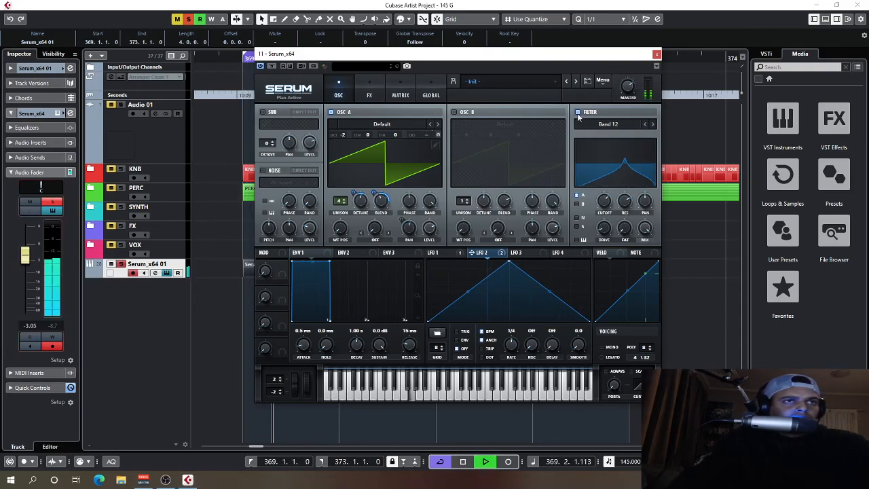
key(space)
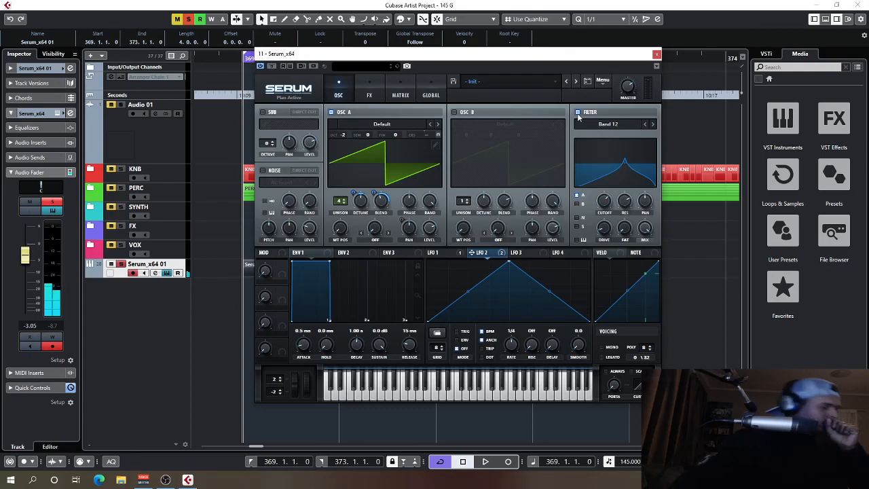
Change the filter to the Flg HL6+ flanger type and adjust its resonance and cutoff during playback.
click(581, 124)
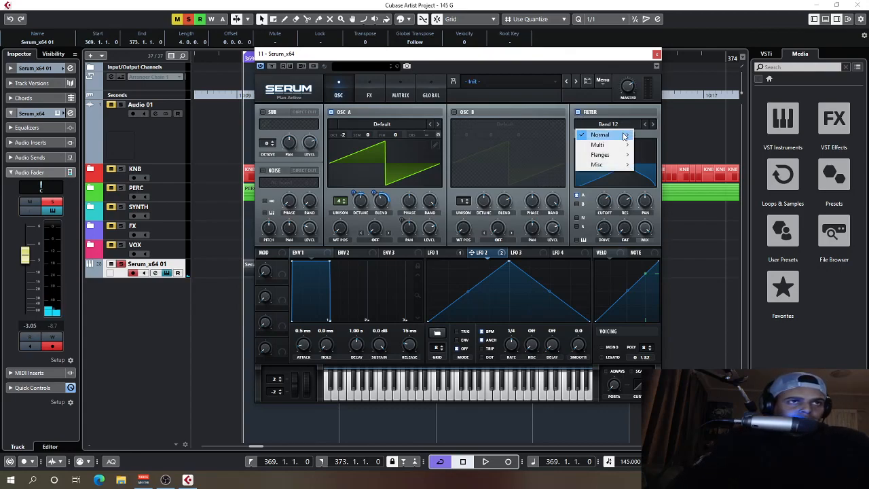
mouse_move(624, 136)
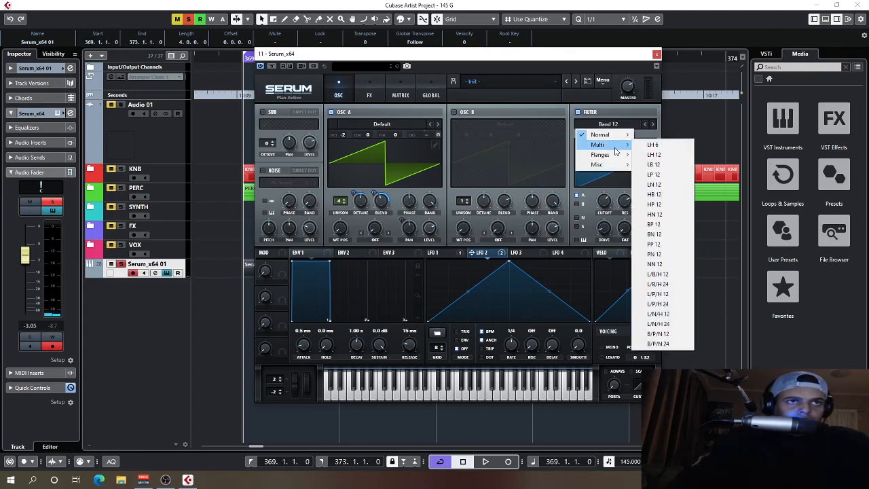
mouse_move(624, 157)
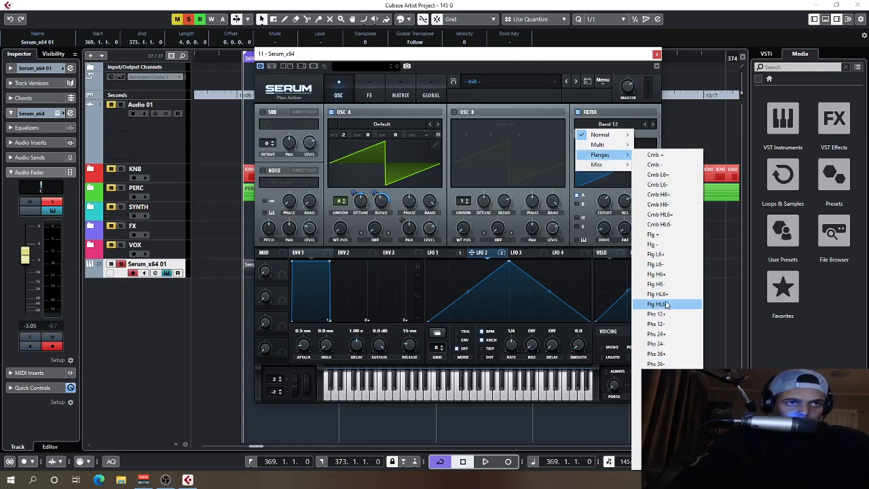
click(671, 303)
key(space)
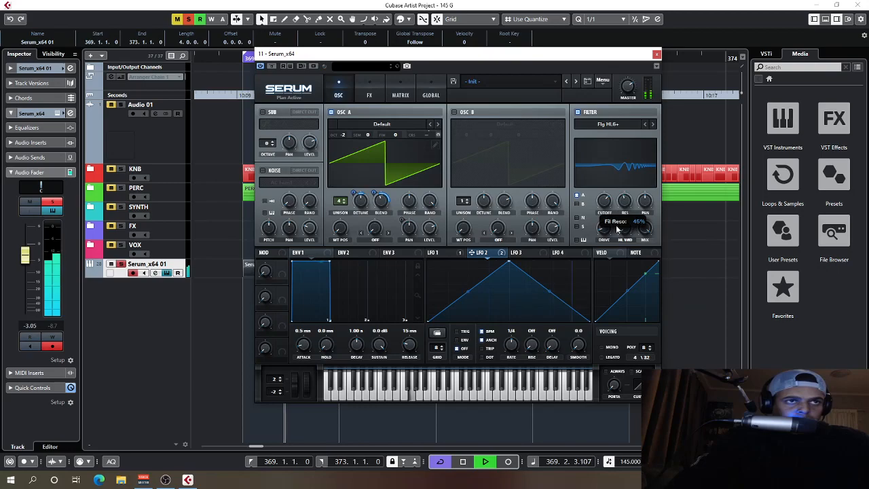
drag(602, 202, 542, 248)
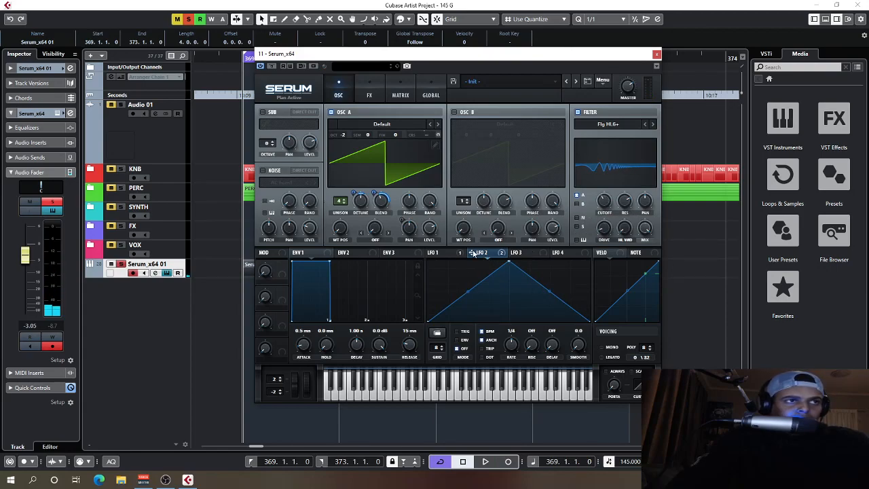
Modulate the filter cutoff with LFO 3 at a 1/16 rate and audition the movement.
drag(532, 256, 599, 215)
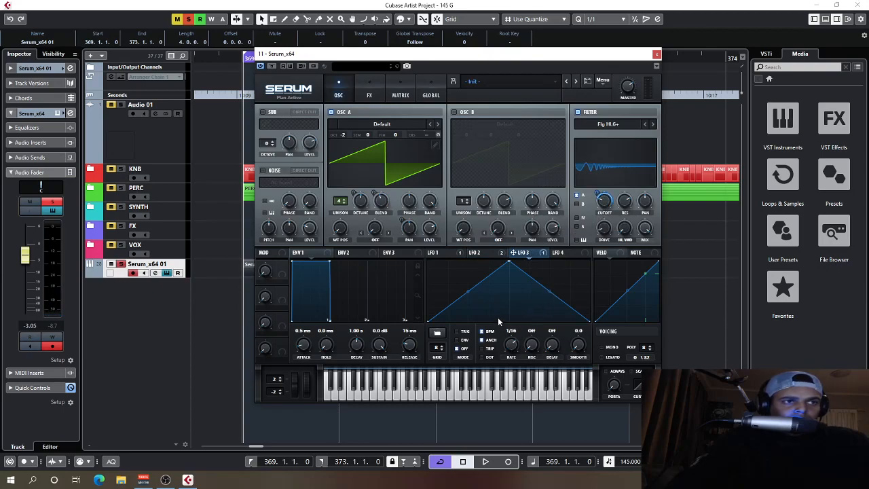
key(space)
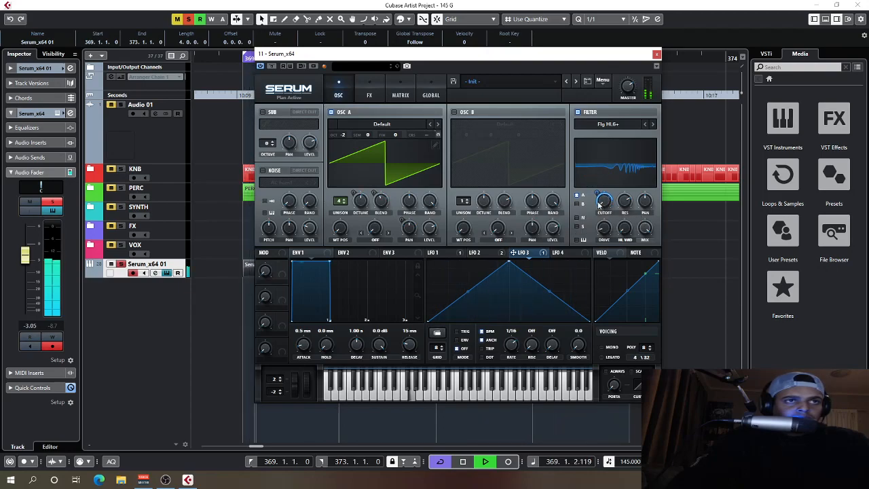
key(space)
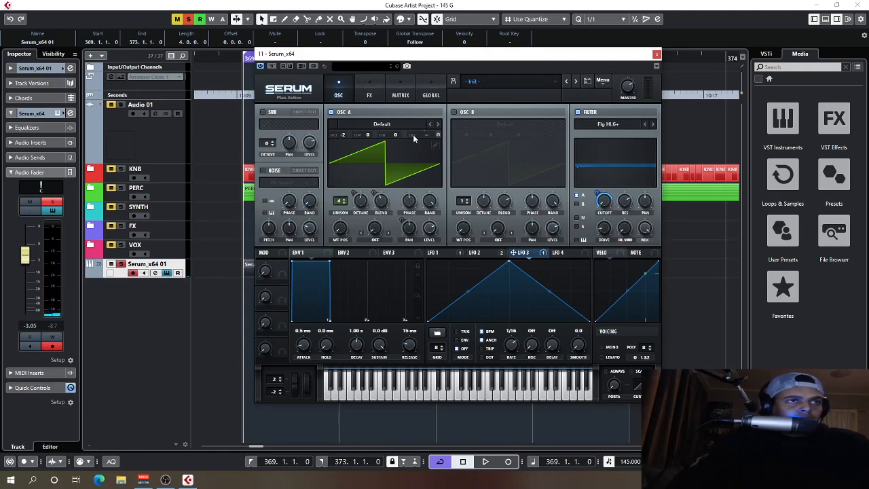
Audition digital wavetables on oscillator A from Razor through Reese to Ring, varying the wavetable position during playback.
click(381, 124)
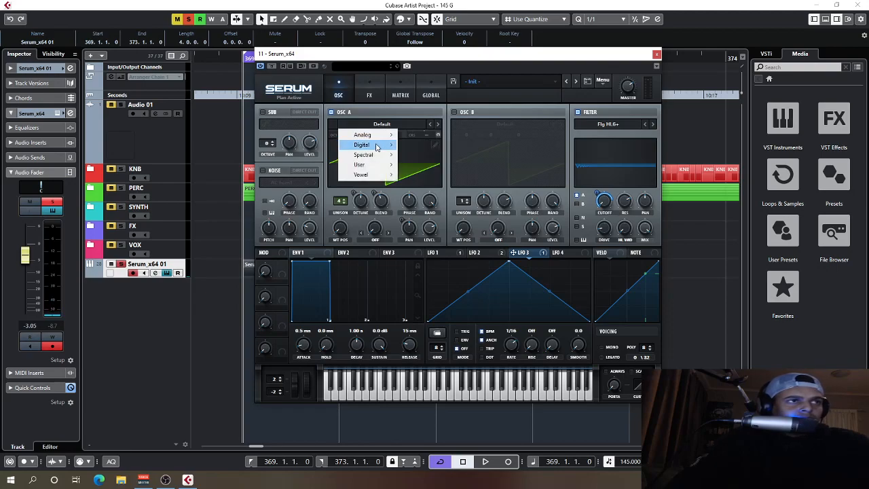
mouse_move(378, 146)
click(490, 224)
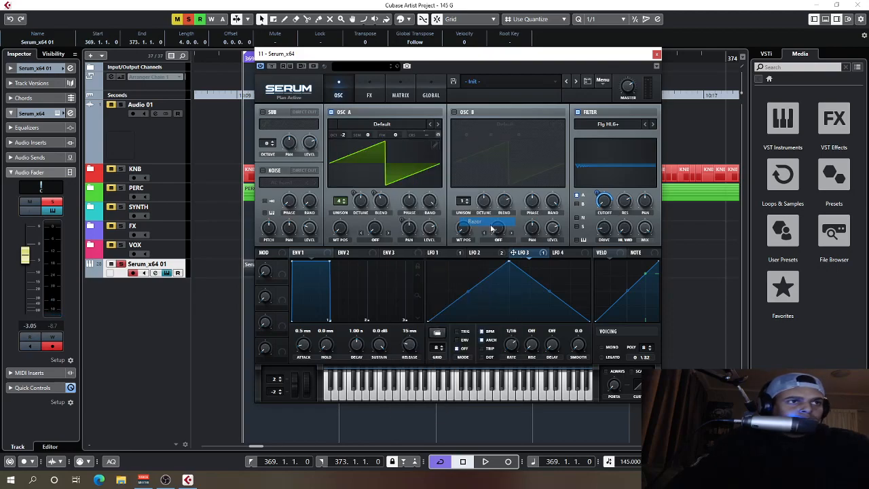
key(space)
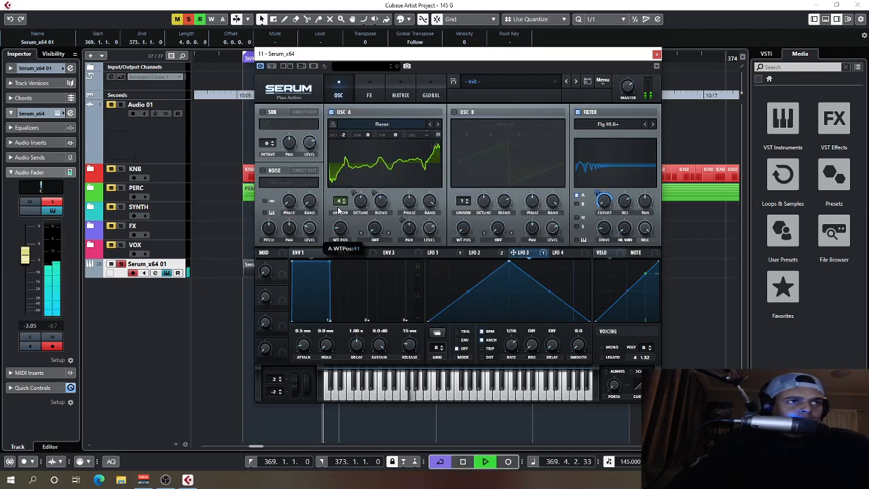
drag(348, 251, 343, 210)
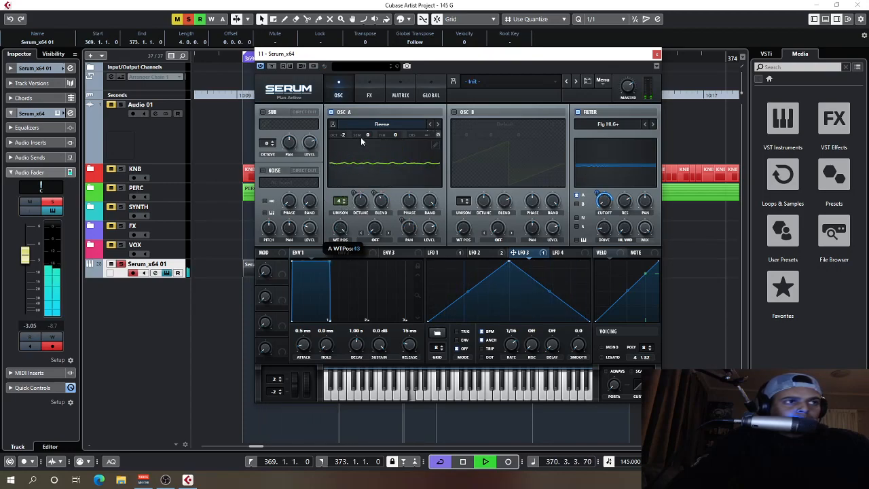
click(437, 125)
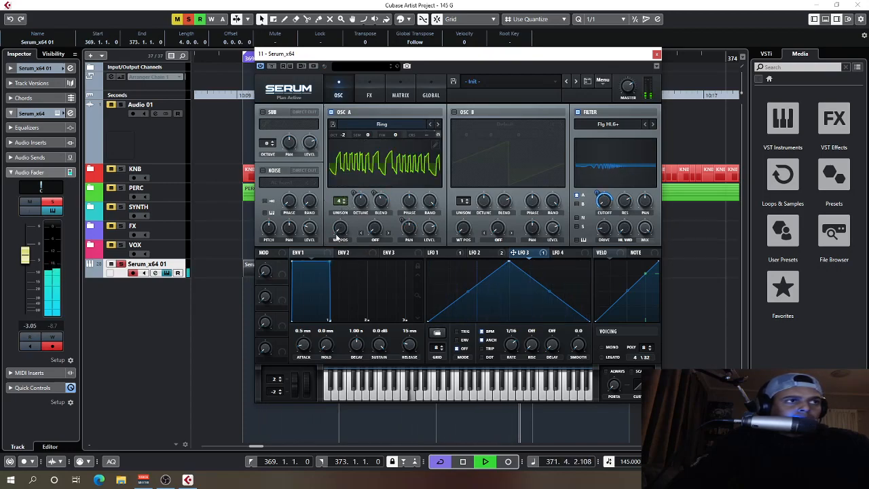
Try modulating oscillator A's wavetable position with LFO 1, audition it, and remove that modulator.
drag(353, 114, 332, 276)
key(space)
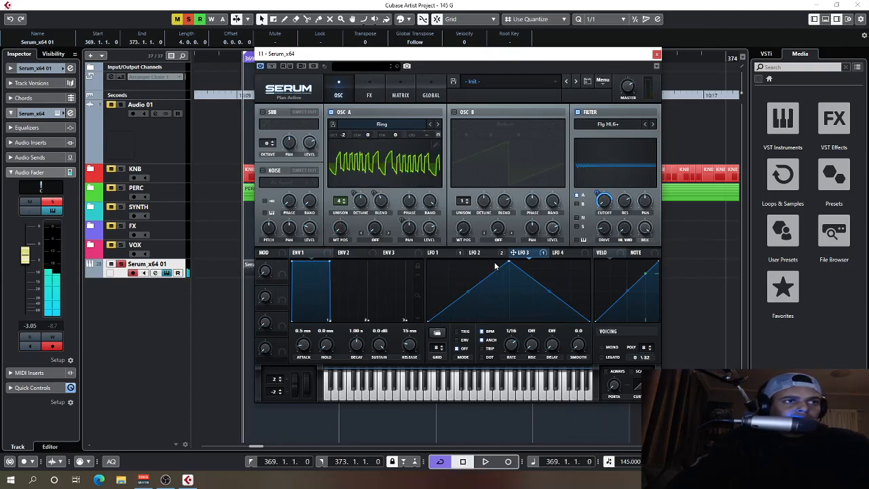
click(459, 254)
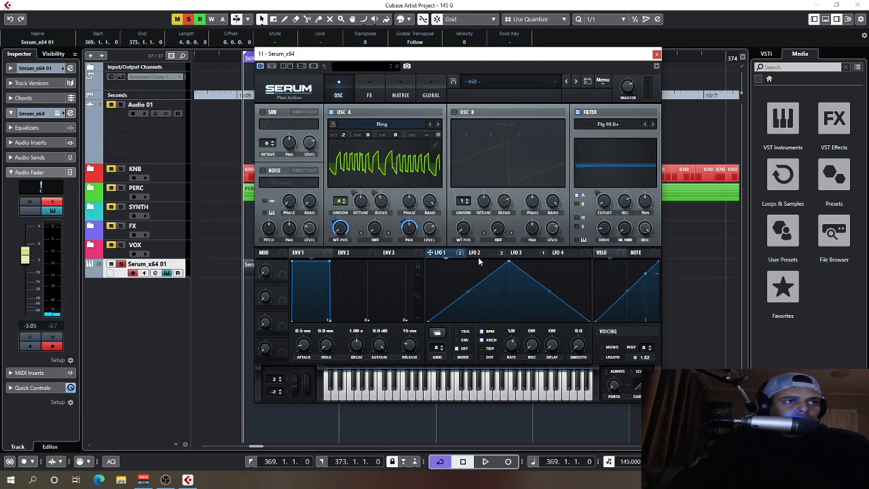
key(space)
key(space)
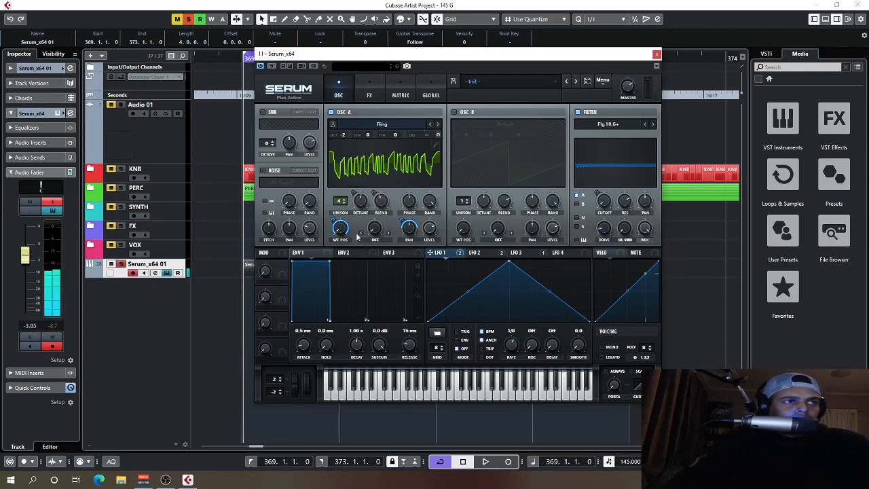
right_click(340, 231)
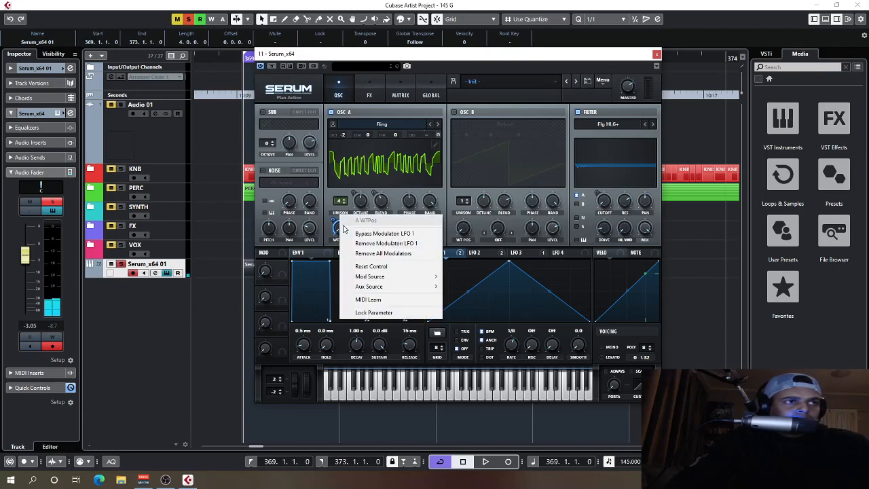
click(396, 243)
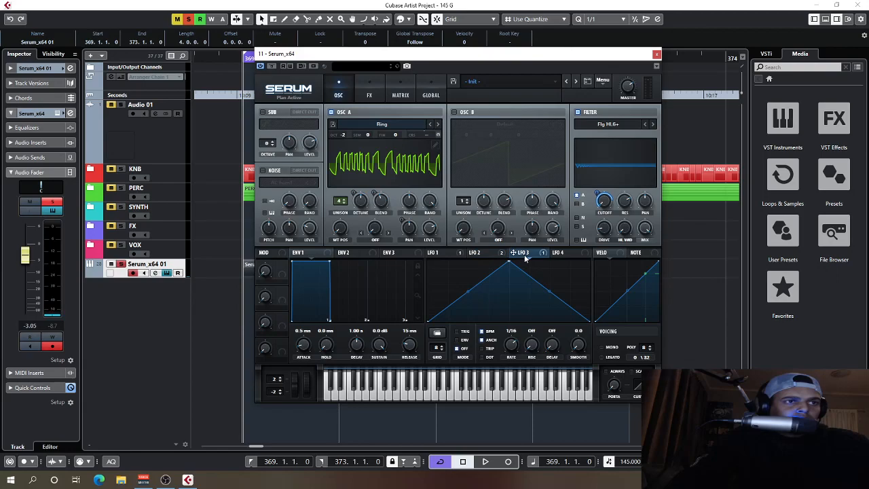
Modulate oscillator A's wavetable position with LFO 4 at a 4-bar rate and audition the movement.
click(572, 256)
drag(344, 236, 341, 232)
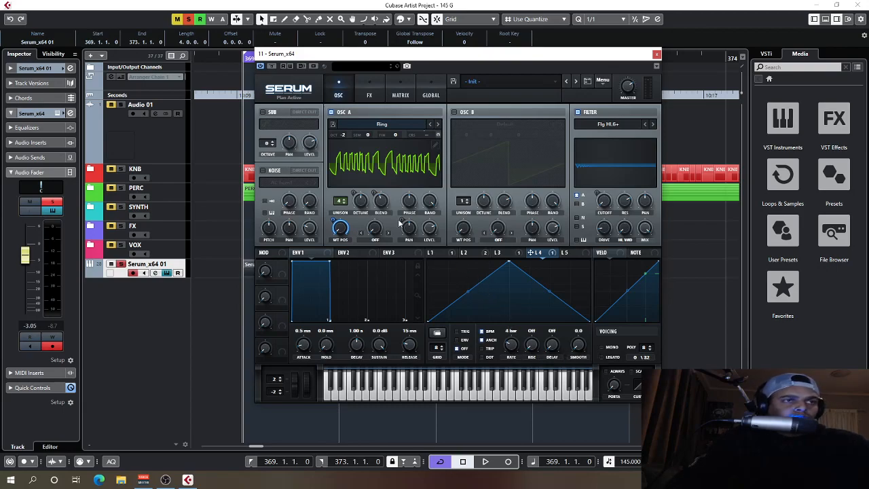
drag(508, 70, 494, 85)
key(space)
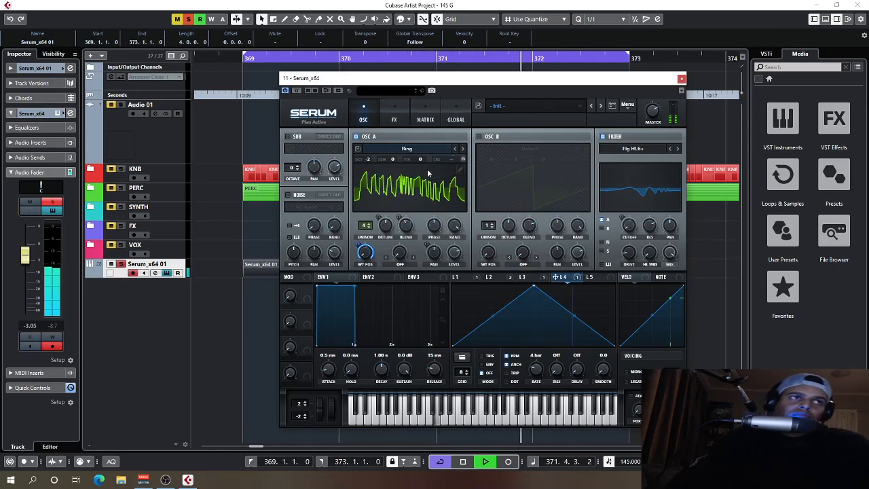
key(space)
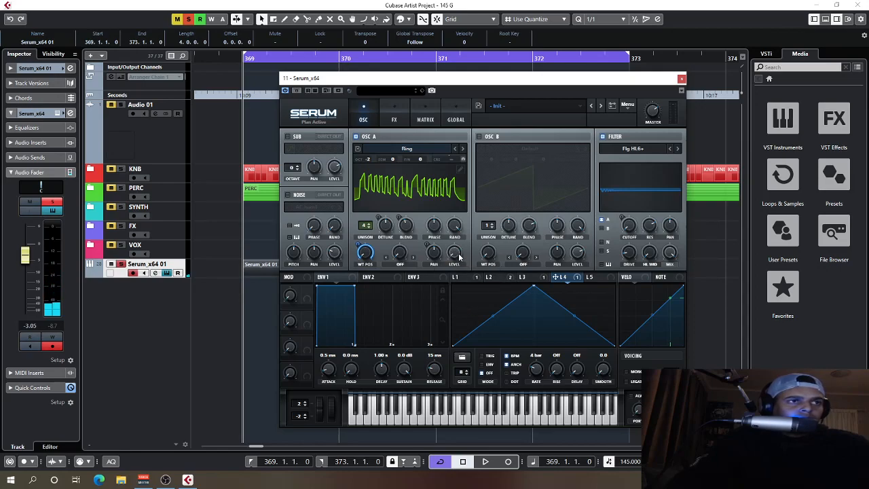
Modulate oscillator A's level with LFO 5 at a one-bar rate, using a hand-drawn stepped gate pattern, and audition it.
click(596, 277)
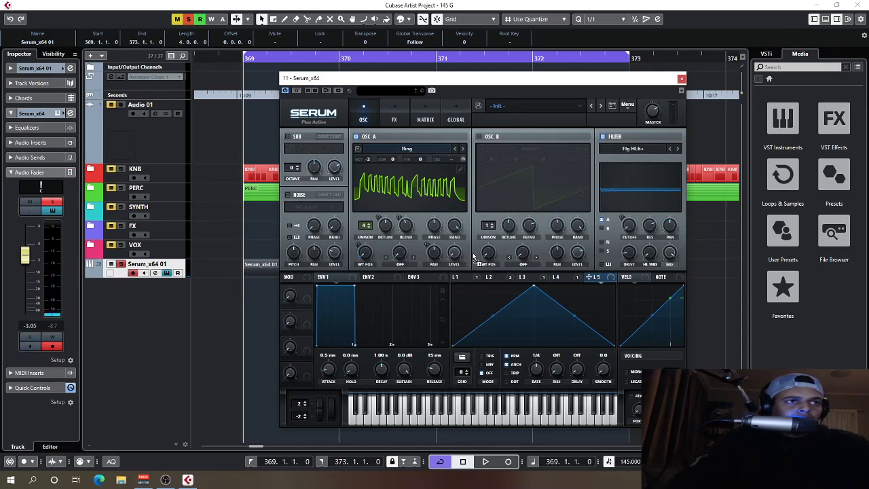
drag(473, 257, 455, 253)
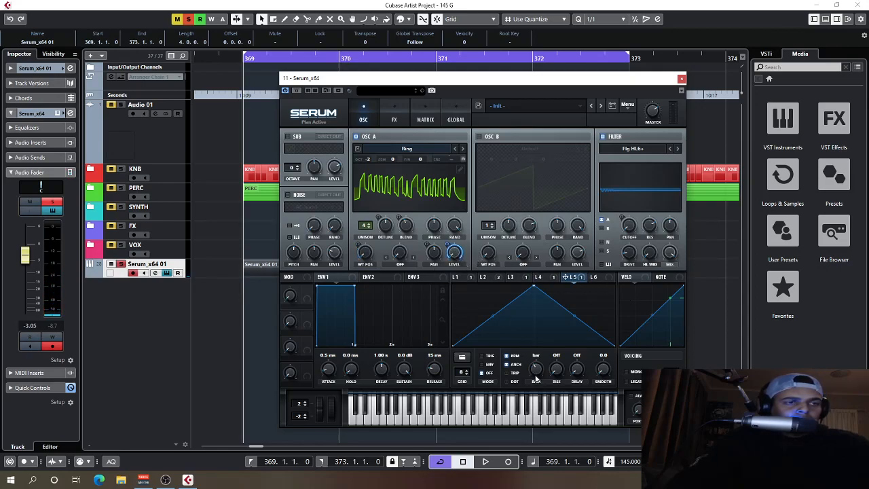
shift+click(464, 289)
shift+click(481, 305)
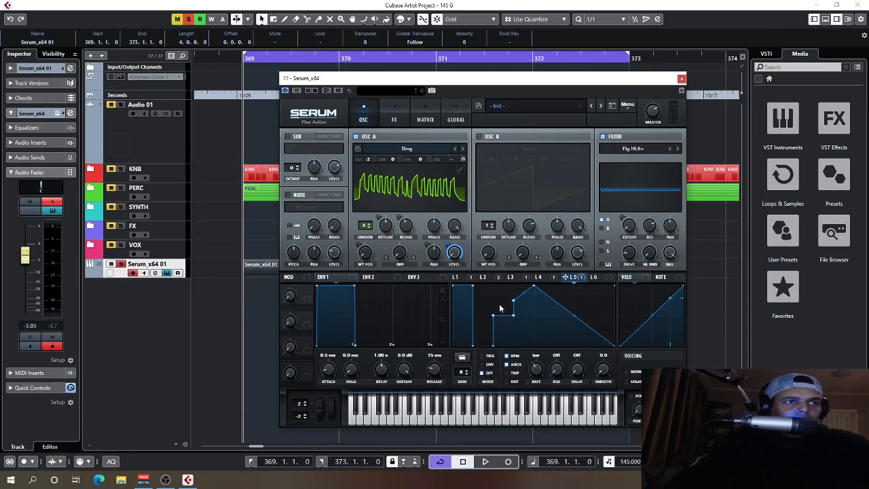
shift+click(503, 292)
shift+click(523, 344)
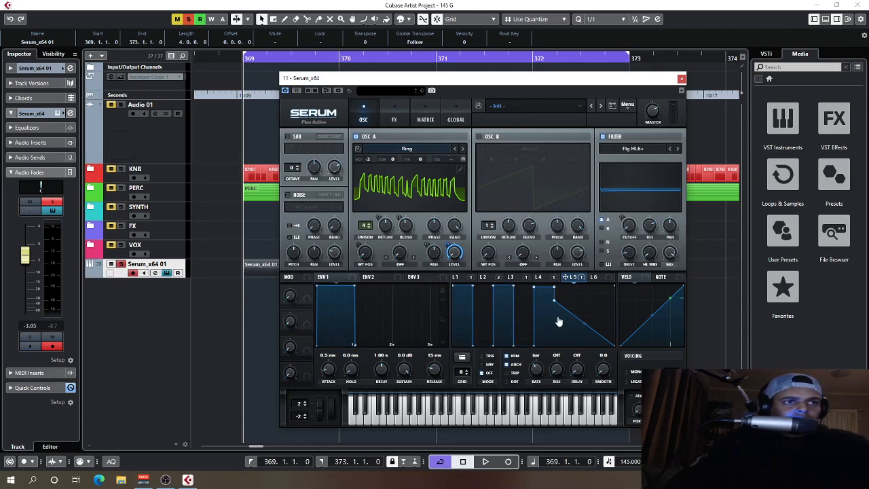
shift+click(573, 287)
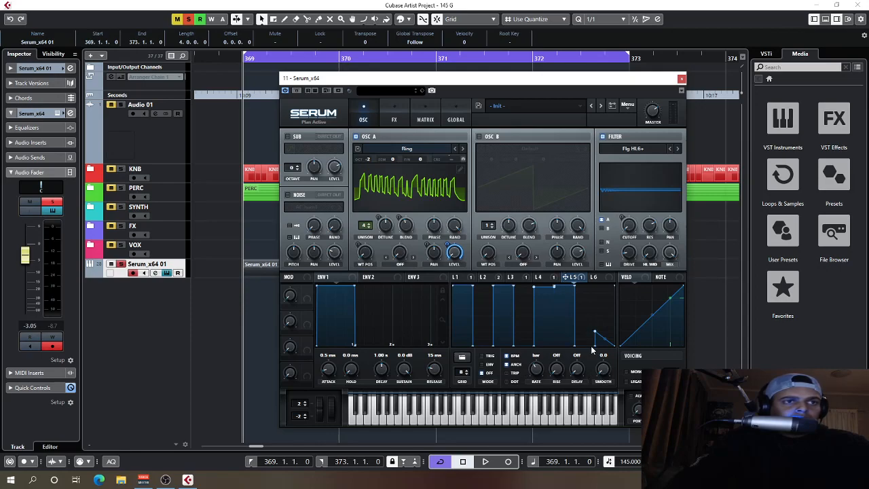
shift+click(603, 288)
shift+click(610, 320)
key(space)
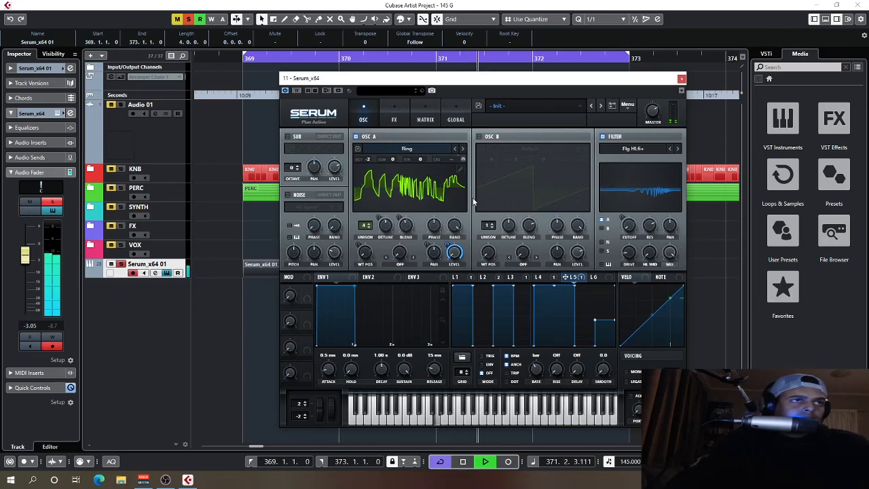
Set the Chaos 1 rate to 1/8 and audition the pitch modulation.
click(423, 122)
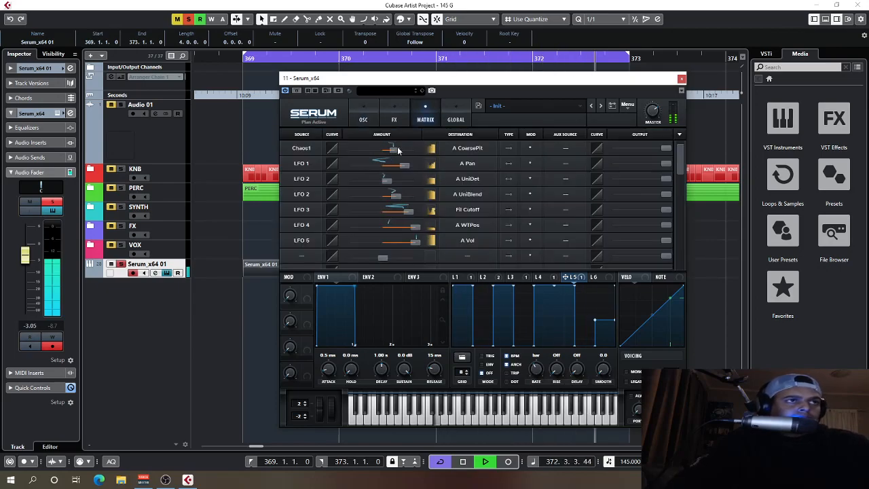
click(456, 120)
key(space)
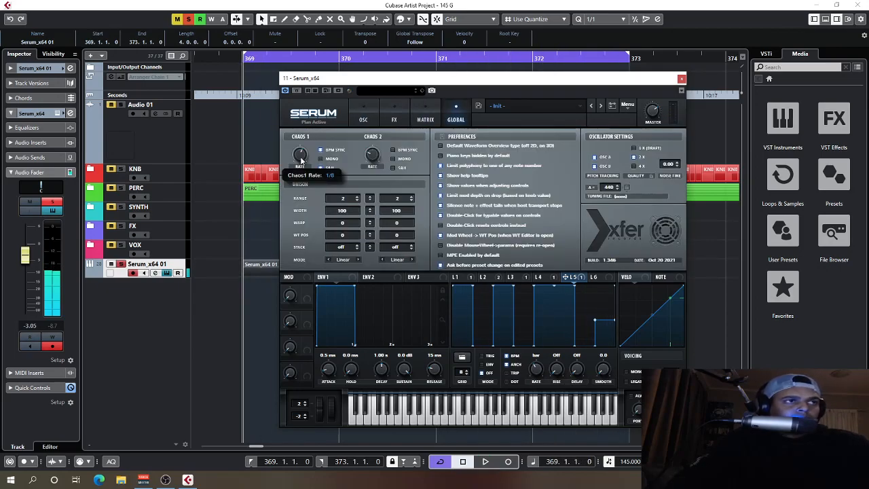
key(space)
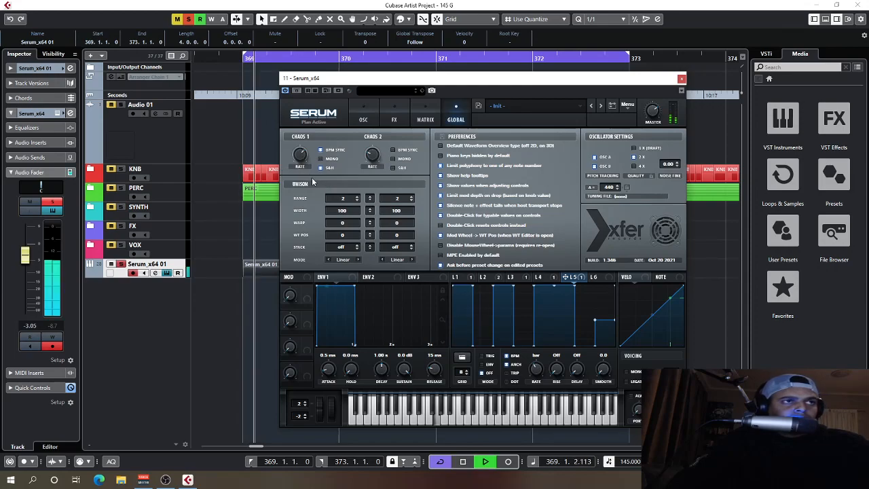
click(364, 121)
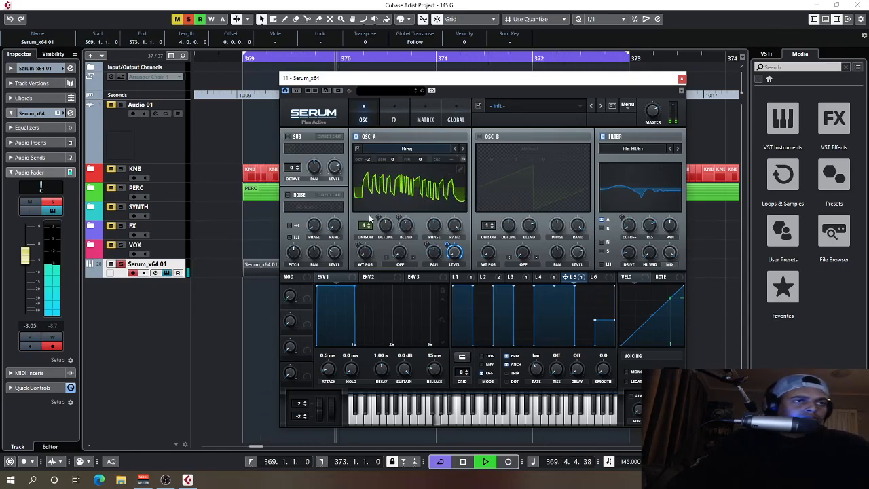
key(space)
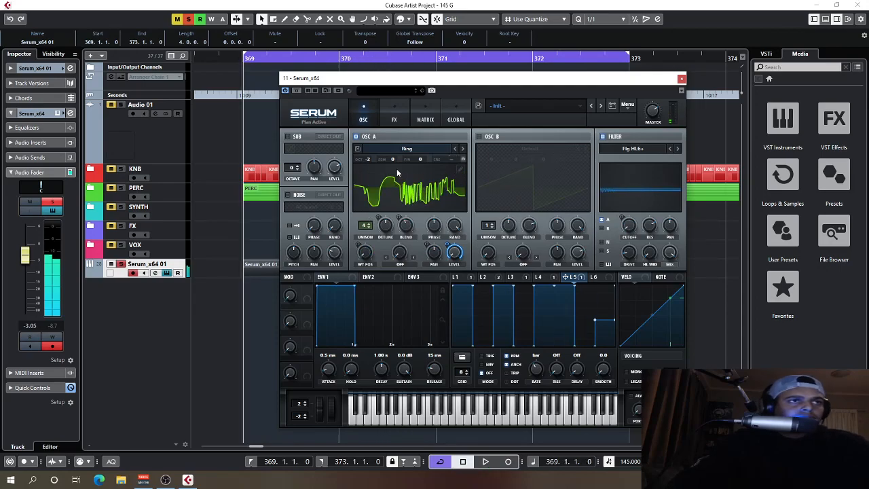
Enable the distortion effect, set its type to SoftClip, and audition the sound.
click(393, 119)
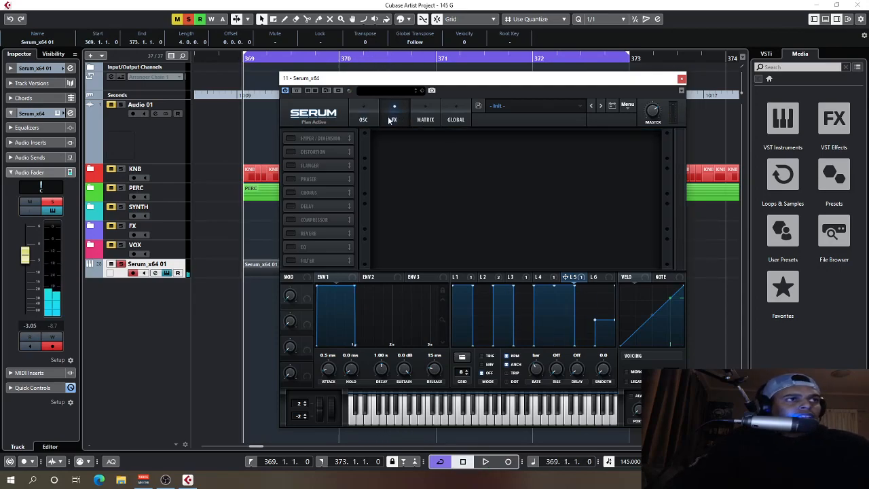
click(291, 151)
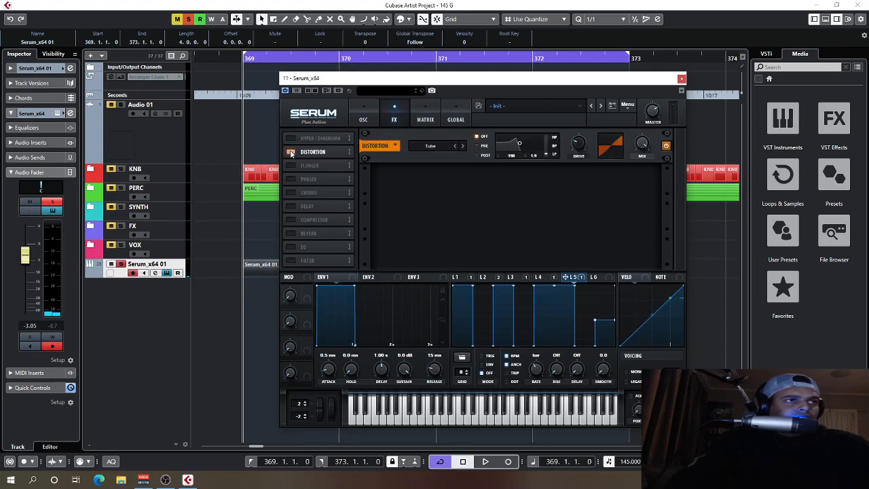
click(434, 147)
click(436, 146)
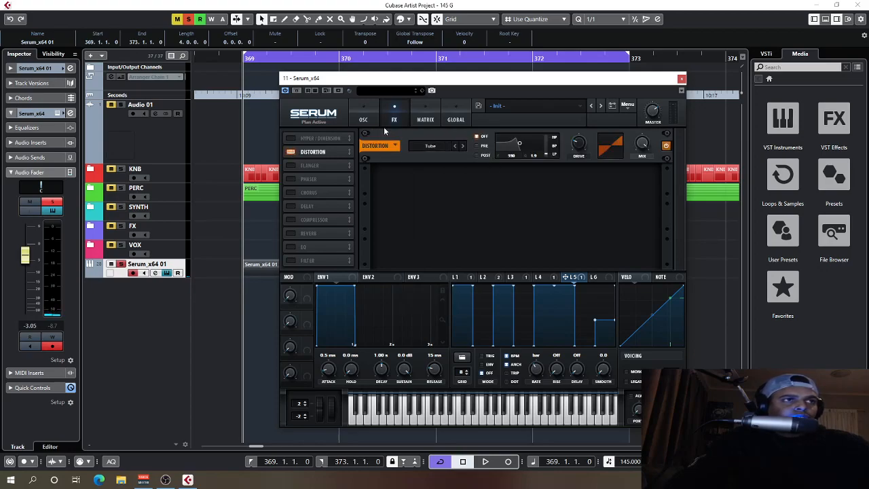
click(364, 117)
click(393, 119)
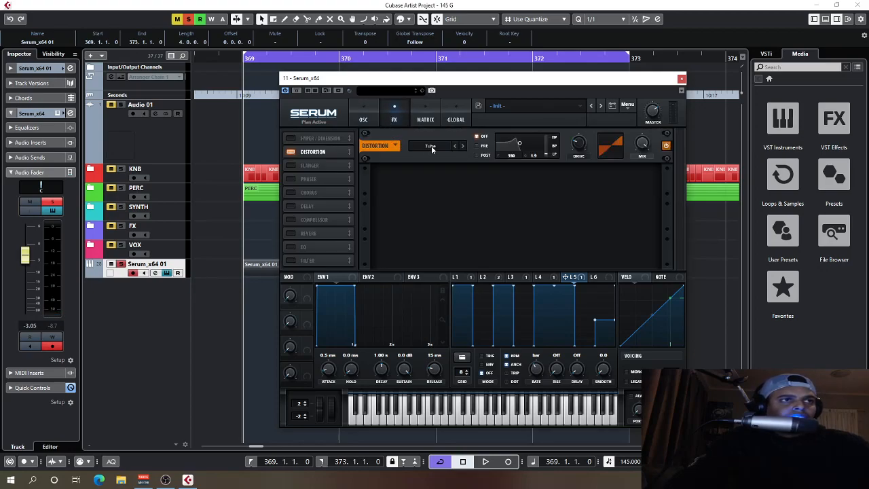
click(431, 146)
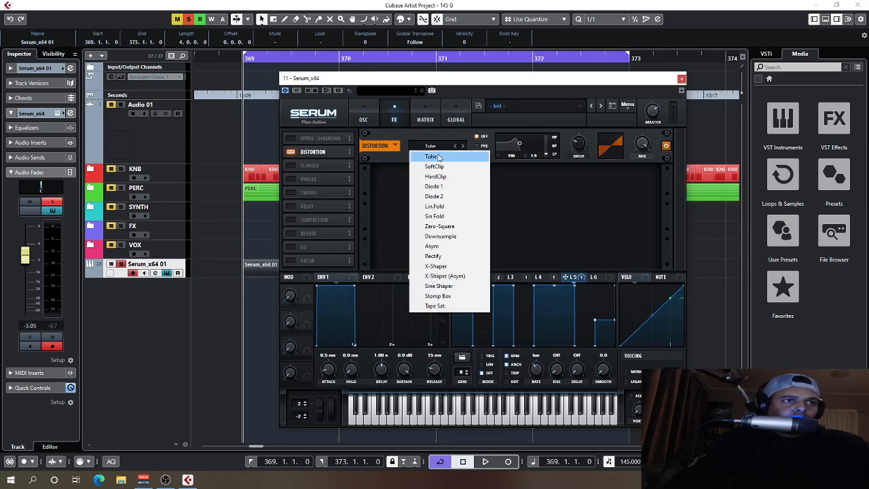
click(435, 166)
key(space)
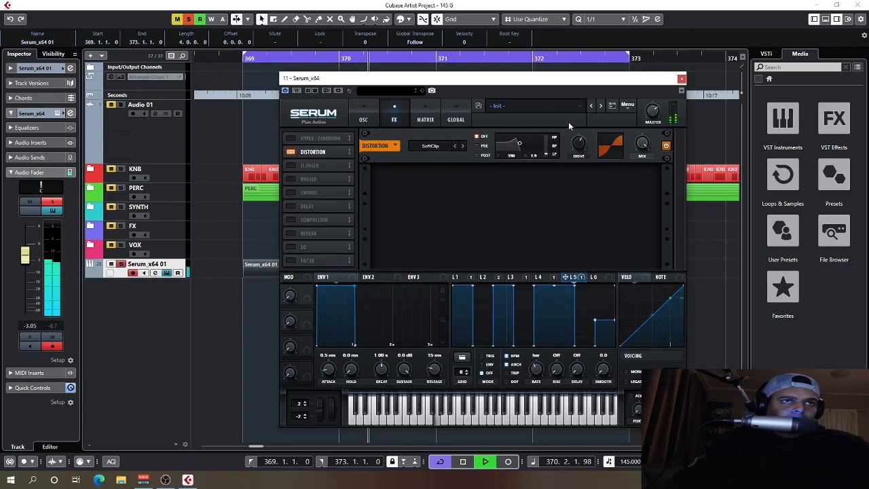
key(space)
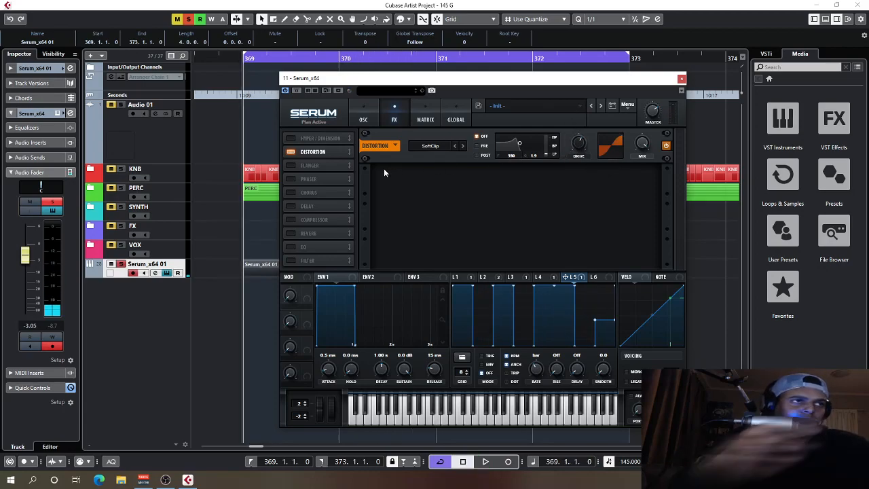
Add a linked 1/8 dotted ping-pong delay with 46% feedback and a narrower filter band, and audition it.
click(292, 206)
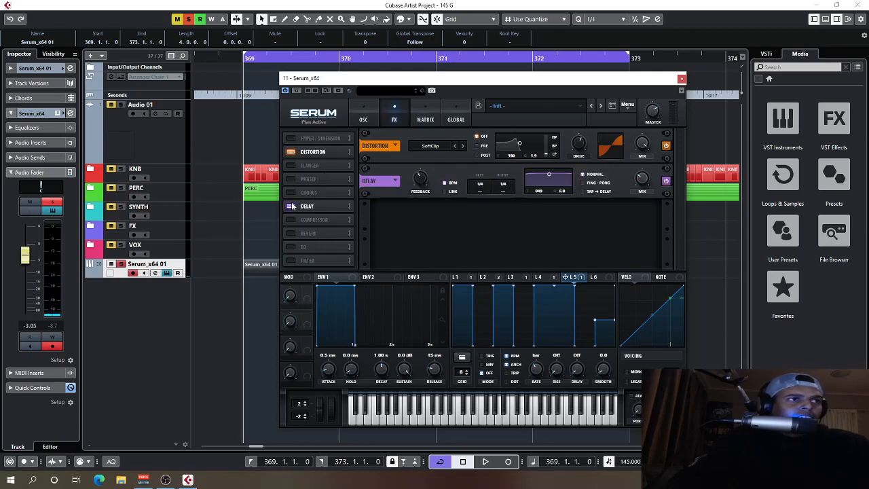
click(485, 193)
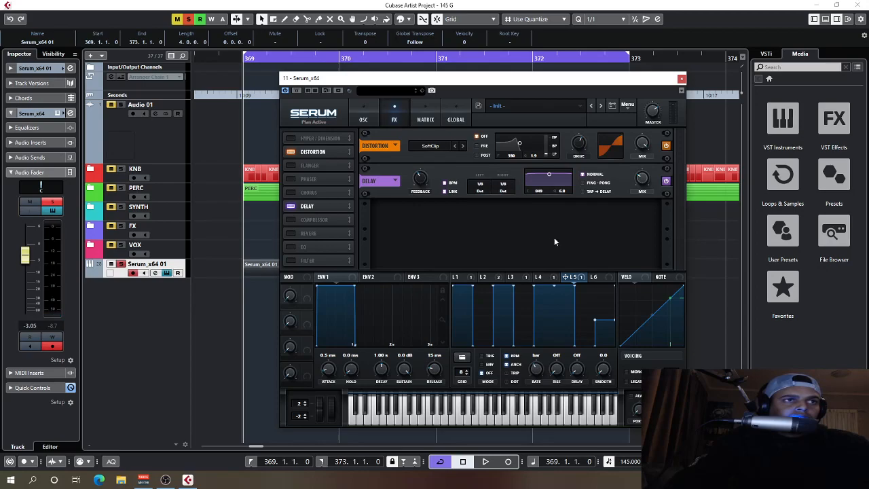
drag(550, 184, 552, 190)
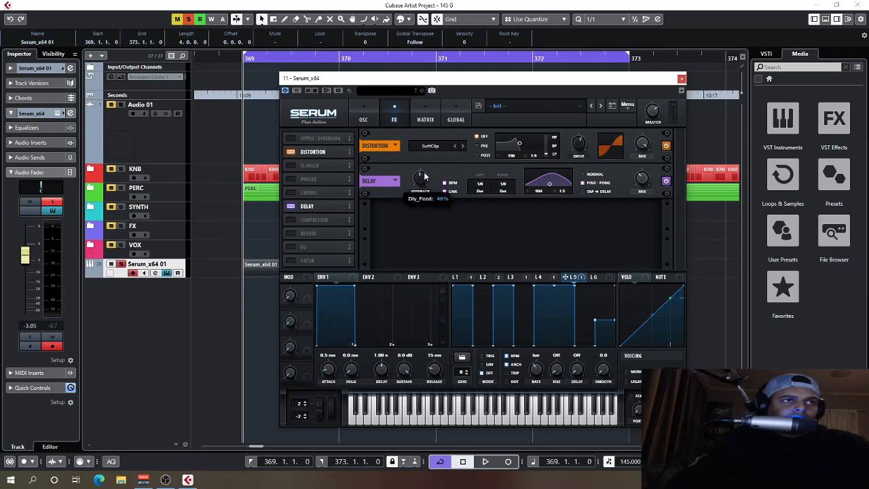
key(space)
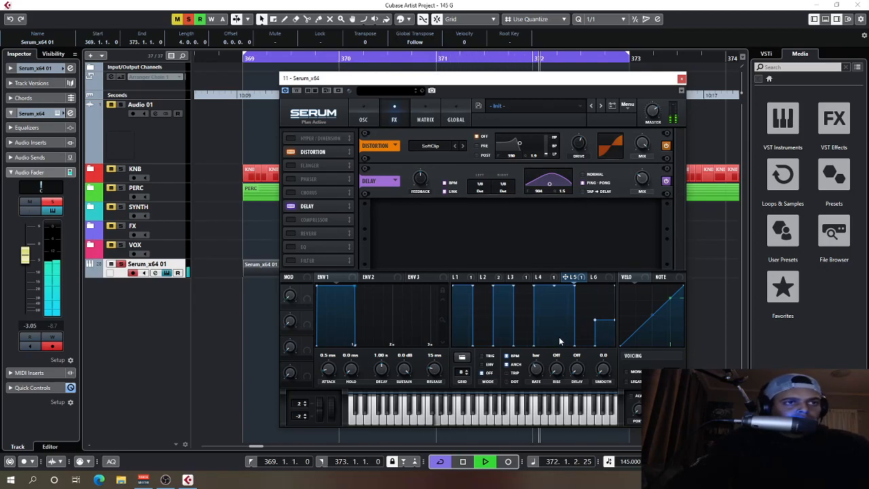
key(space)
Slow LFO 5 to a 2-bar rate and reshape its pattern with a half-height fifth step and a silent last step.
key(space)
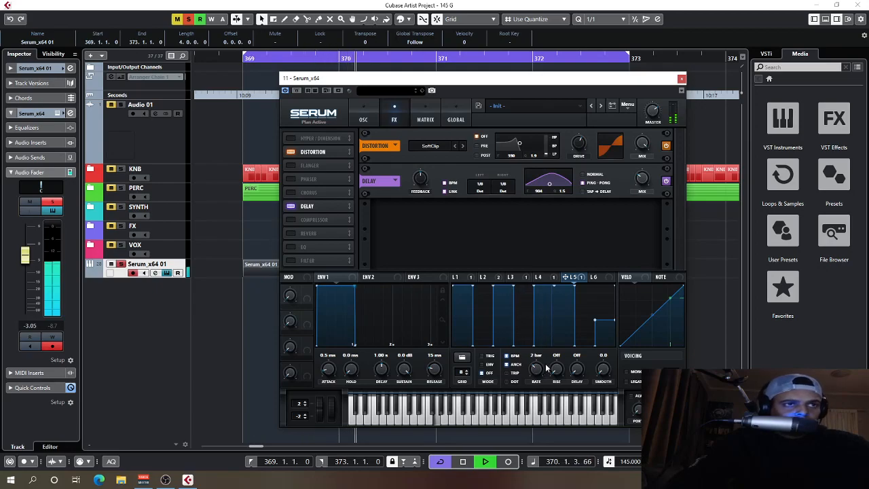
drag(566, 303, 568, 314)
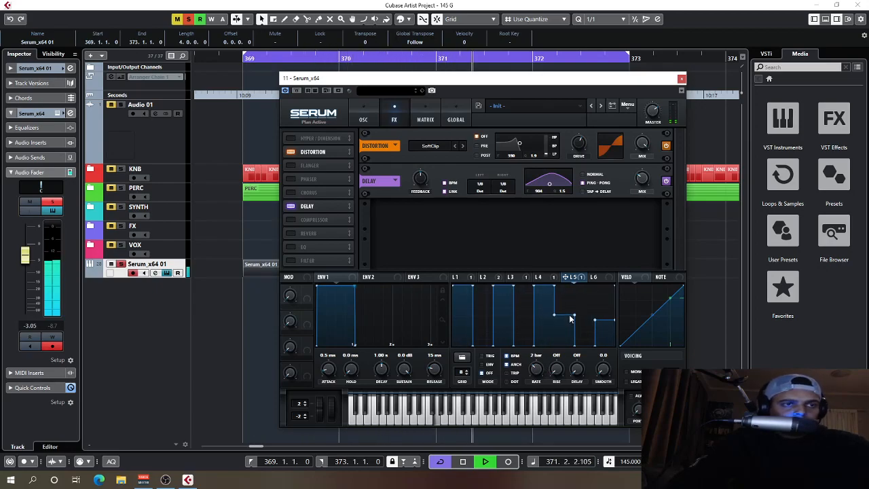
click(543, 312)
click(565, 284)
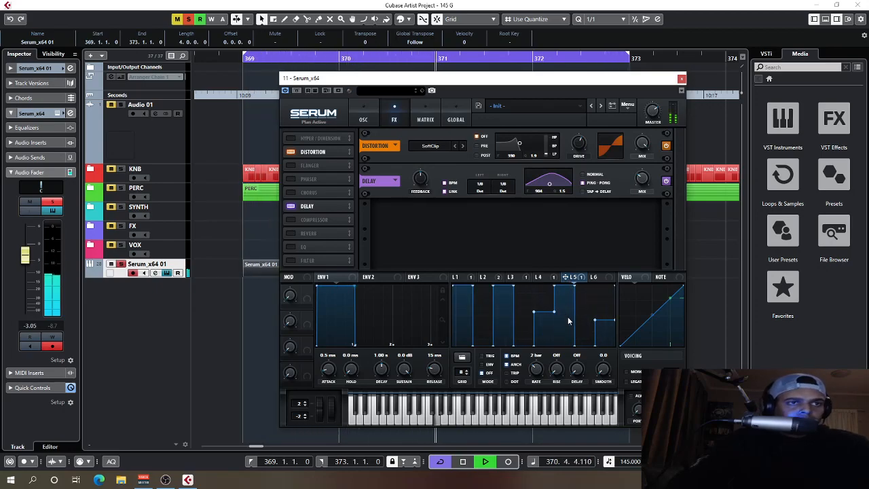
drag(606, 325, 607, 382)
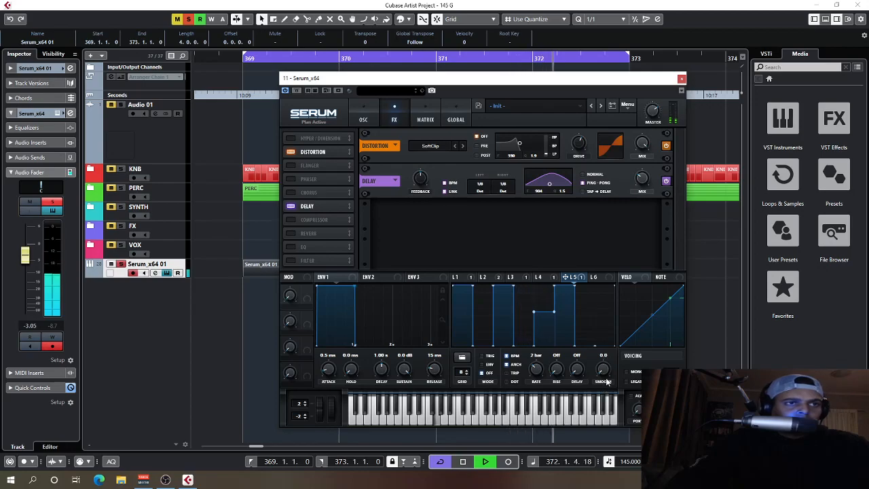
Enable the reverb effect, switch it to Plate, and audition the sound.
click(292, 233)
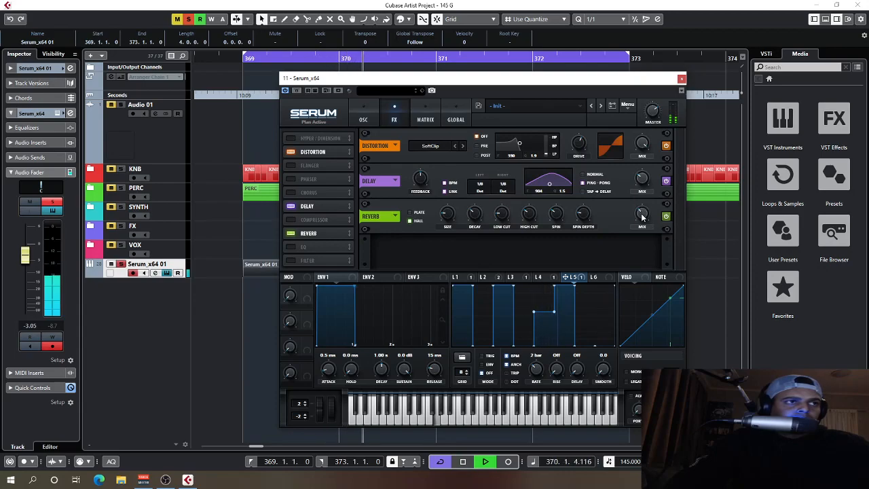
click(414, 212)
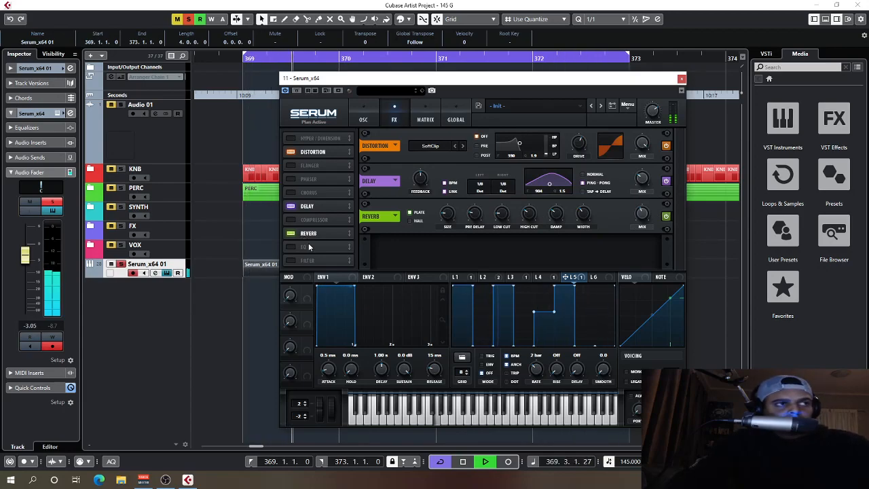
click(365, 122)
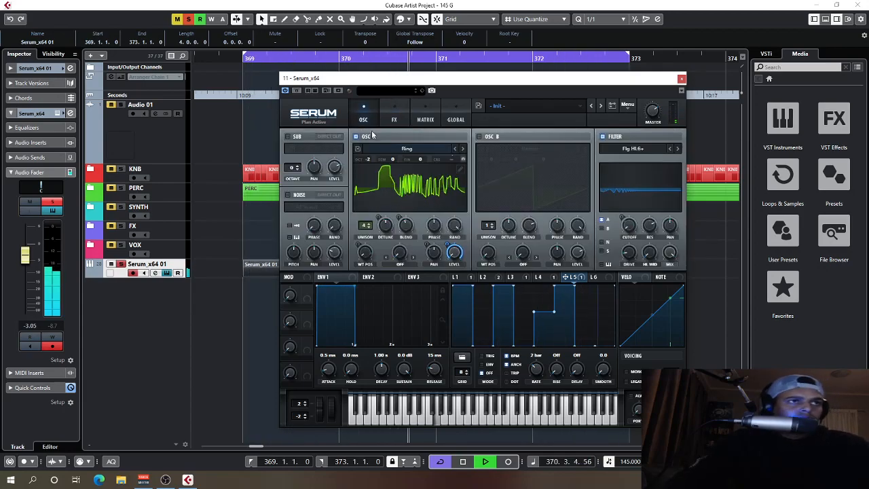
key(space)
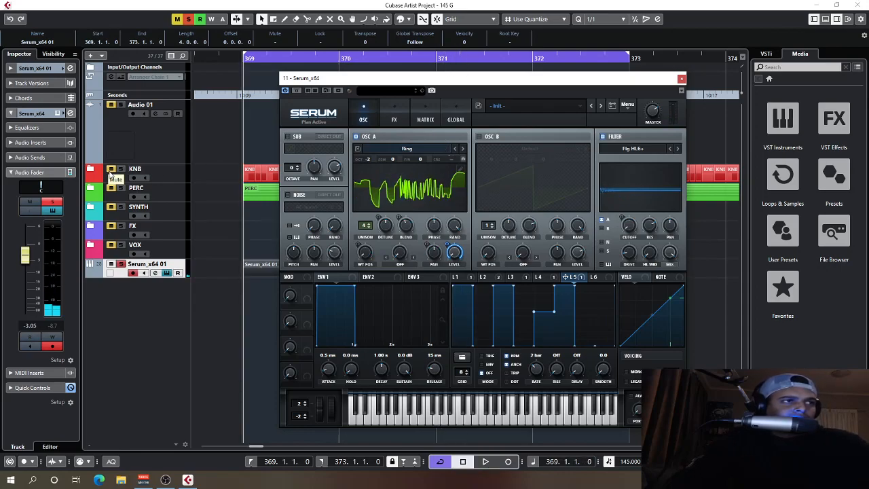
Solo the KNB drum group together with the Serum track and audition them.
click(112, 173)
key(space)
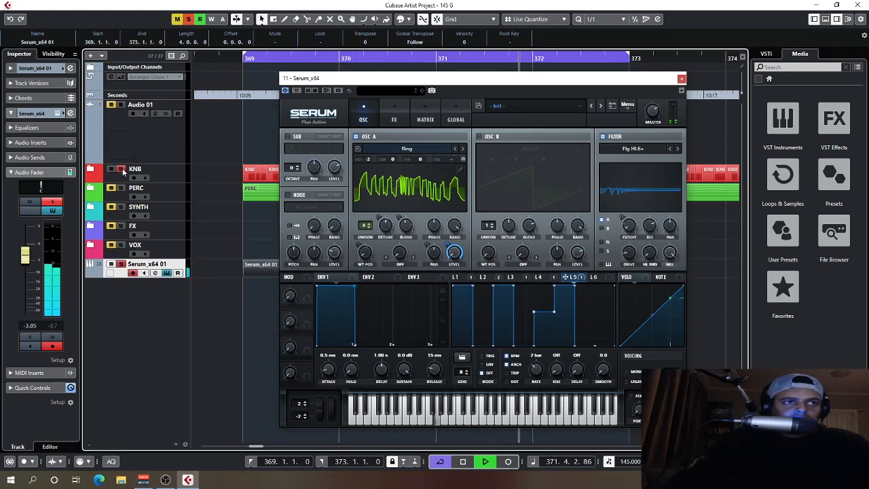
key(space)
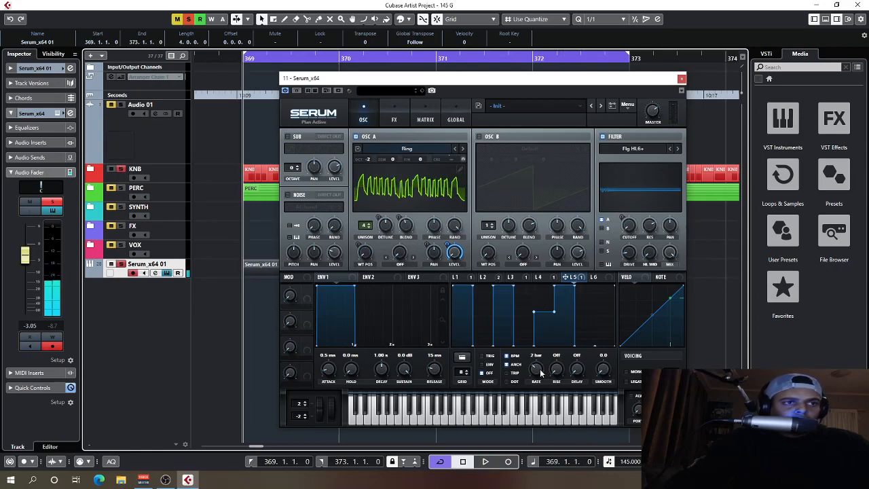
Set the LFO 5 rate to 1 bar and raise the Serum track's volume to -1.65 while auditioning with the drums.
drag(541, 370, 541, 365)
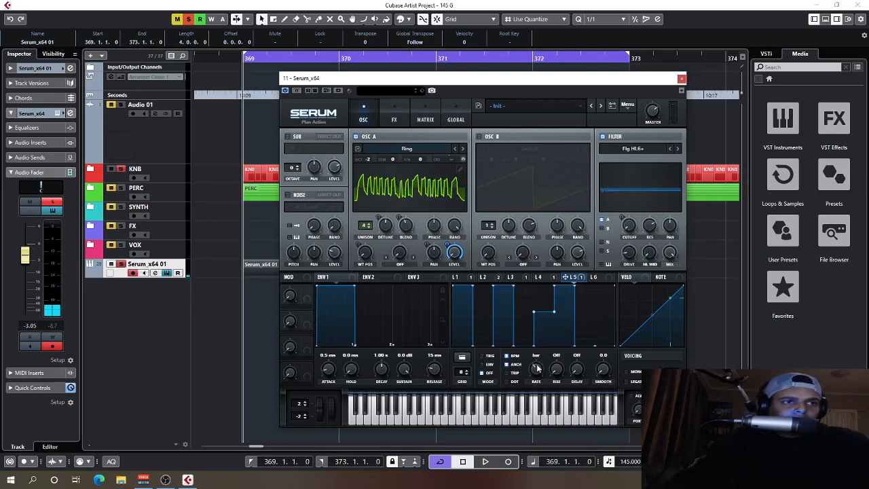
key(space)
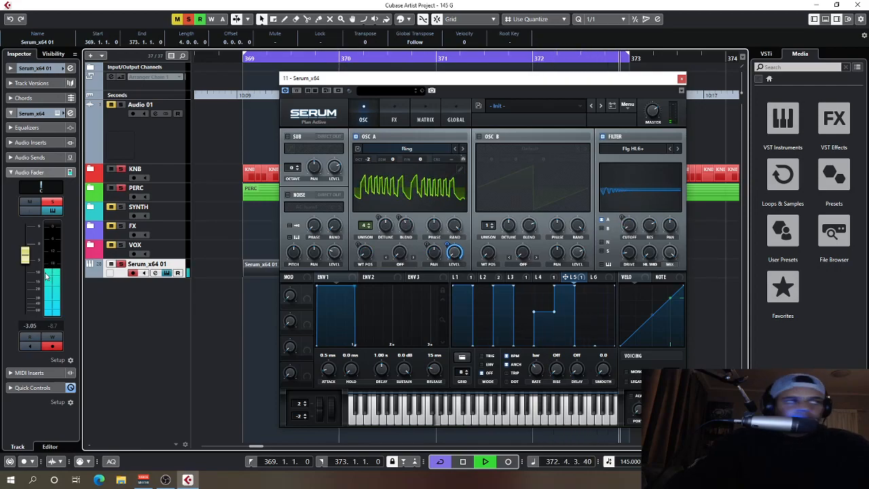
drag(28, 262, 28, 256)
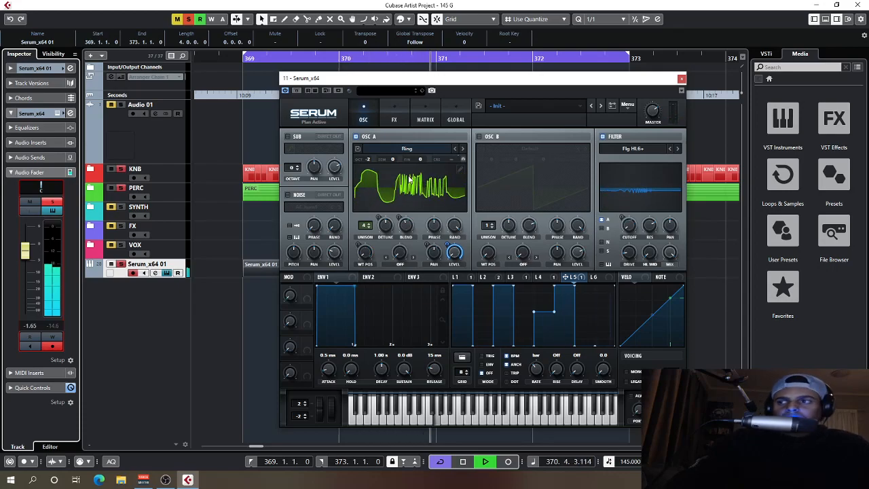
key(space)
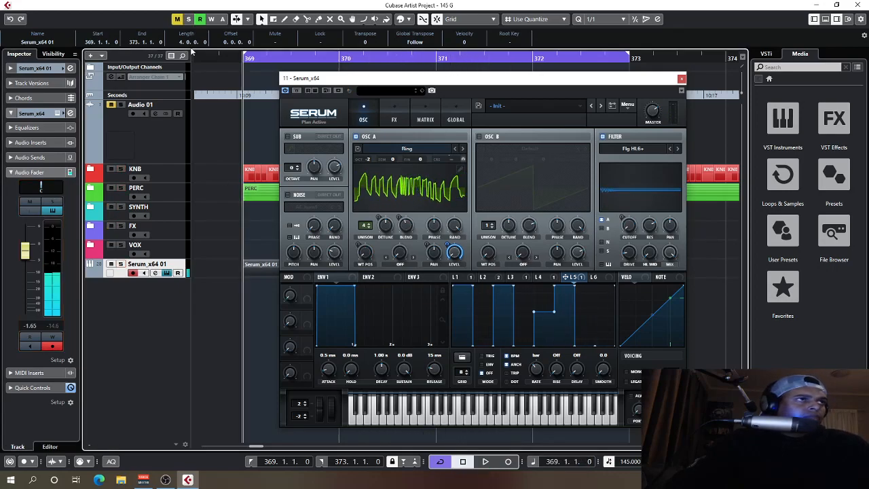
Solo only the Serum track and increase its track height.
click(110, 264)
click(121, 264)
drag(123, 277, 124, 296)
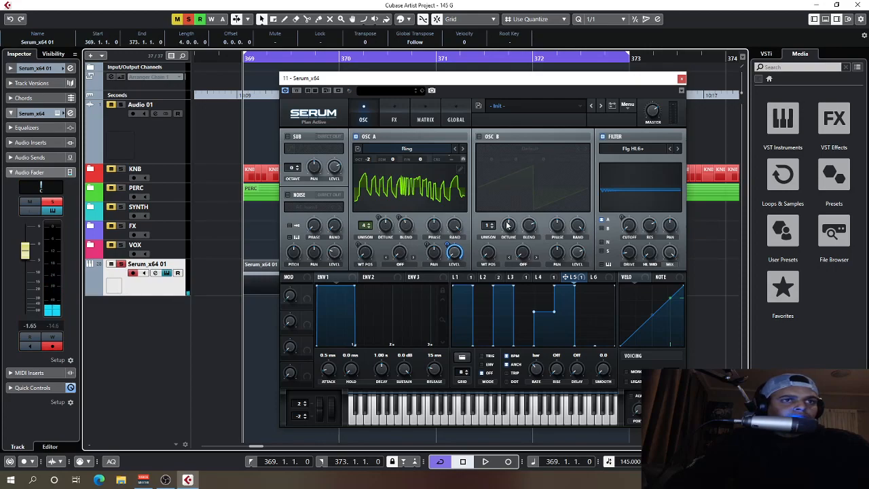
Enable the EQ effect with a low-cut shape on the lower band and a high-cut shape on the upper band.
click(392, 119)
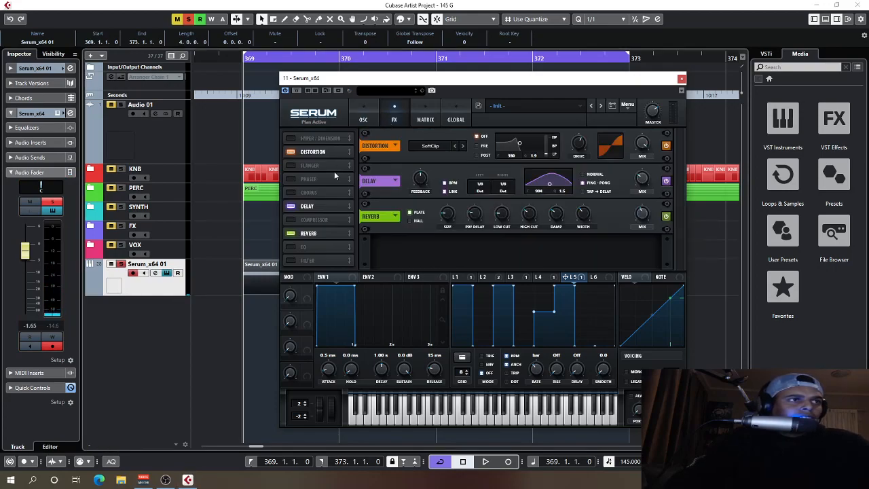
click(291, 247)
click(489, 260)
click(541, 261)
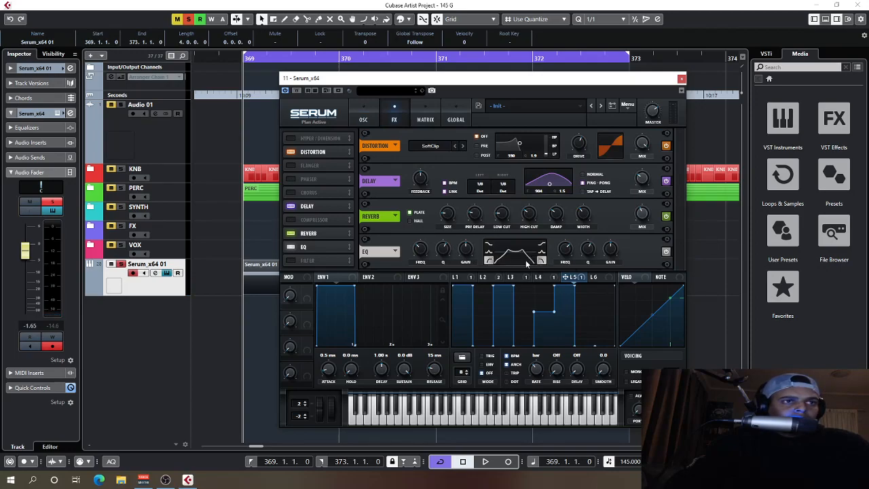
Assign LFO 6 to the EQ's low-cut frequency, set its rate to 1/2, and draw an uneven eight-step pattern.
click(595, 278)
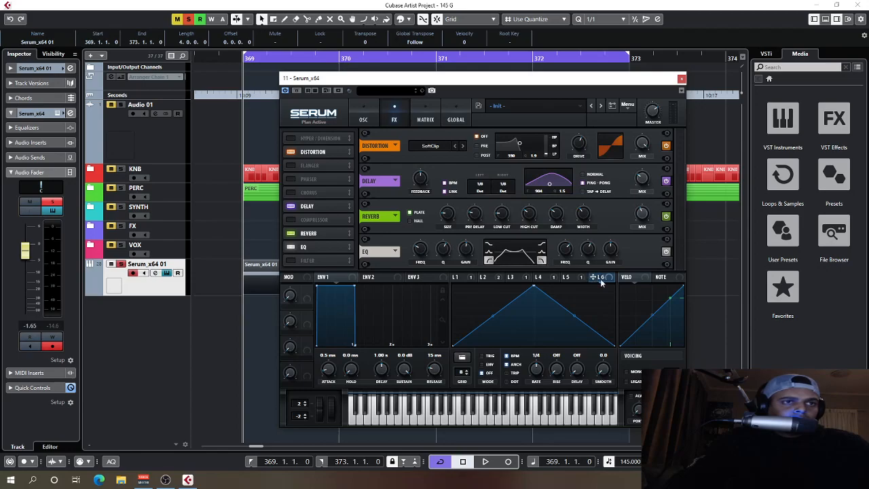
drag(423, 250, 421, 249)
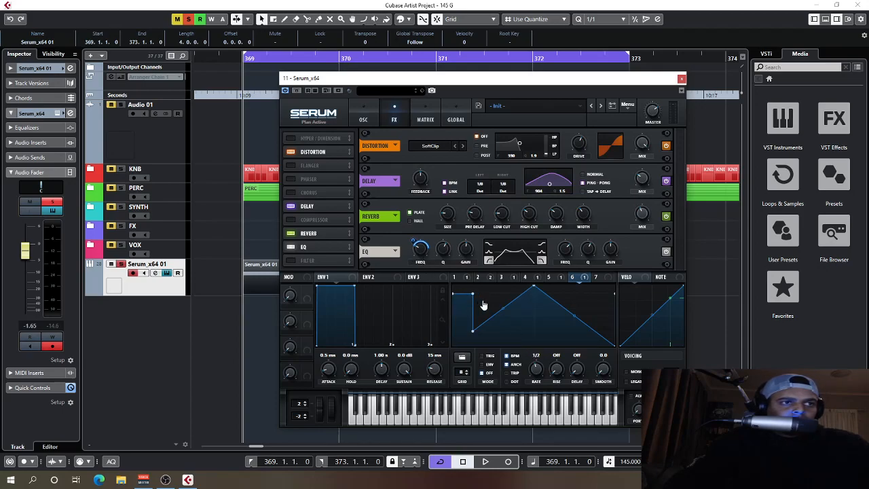
drag(533, 320, 602, 305)
shift+click(490, 328)
shift+click(578, 304)
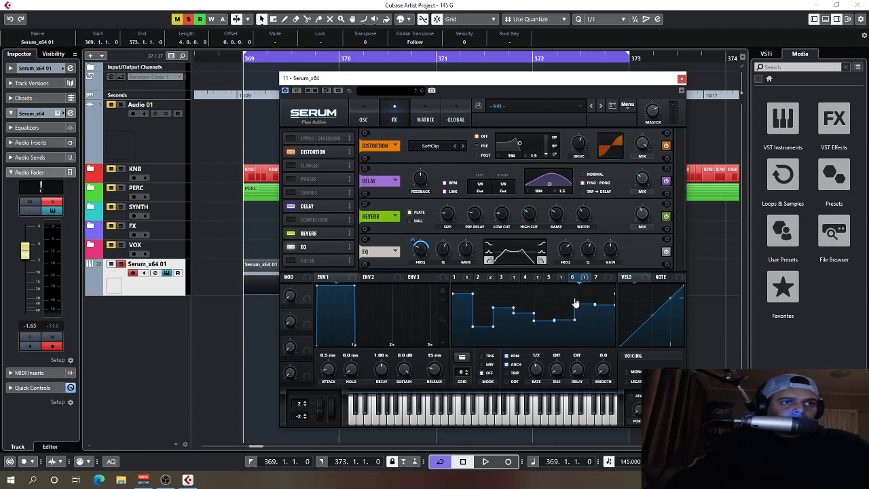
shift+click(544, 292)
shift+click(533, 338)
shift+click(602, 330)
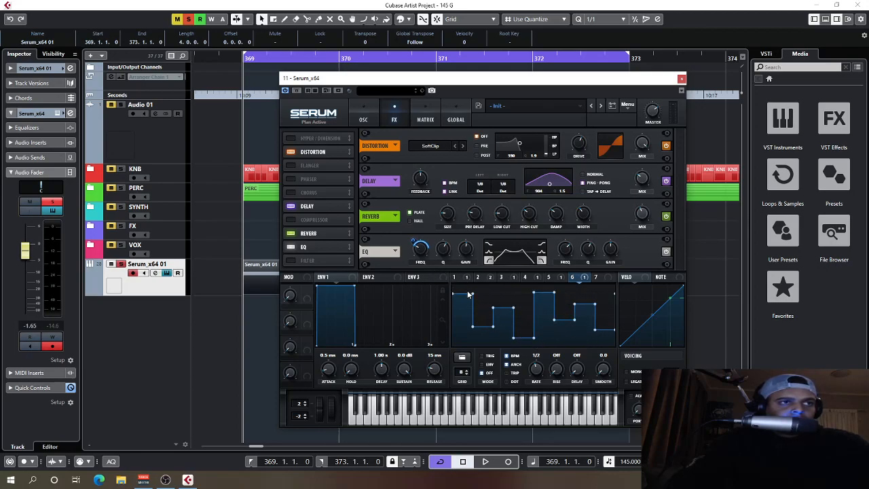
Adjust the low-cut frequency and its LFO 6 modulation range, and raise the EQ's high-cut frequency while auditioning.
key(space)
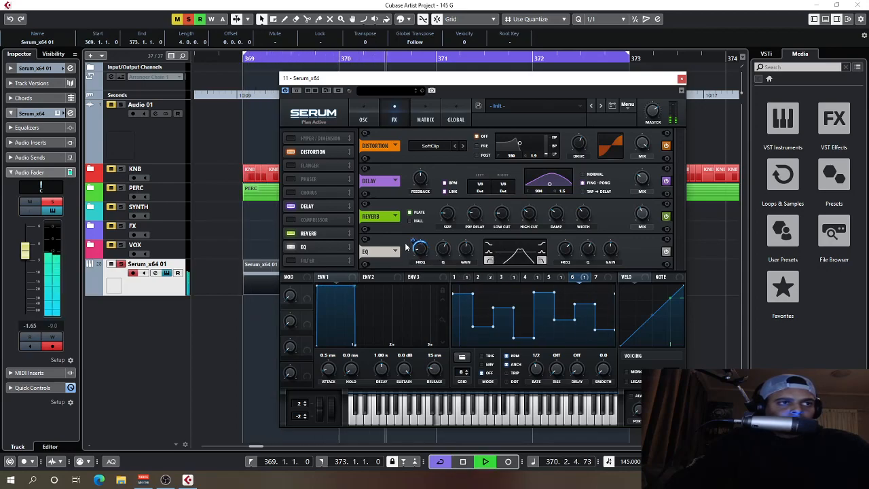
key(space)
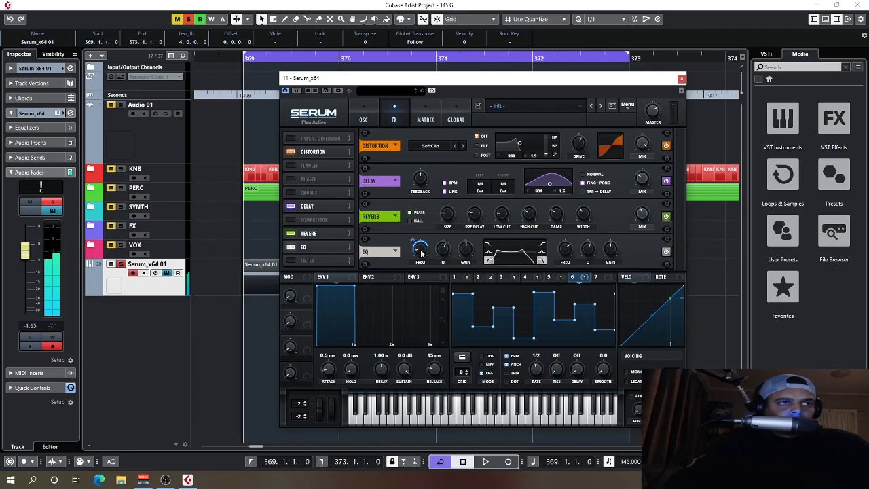
drag(421, 247, 421, 241)
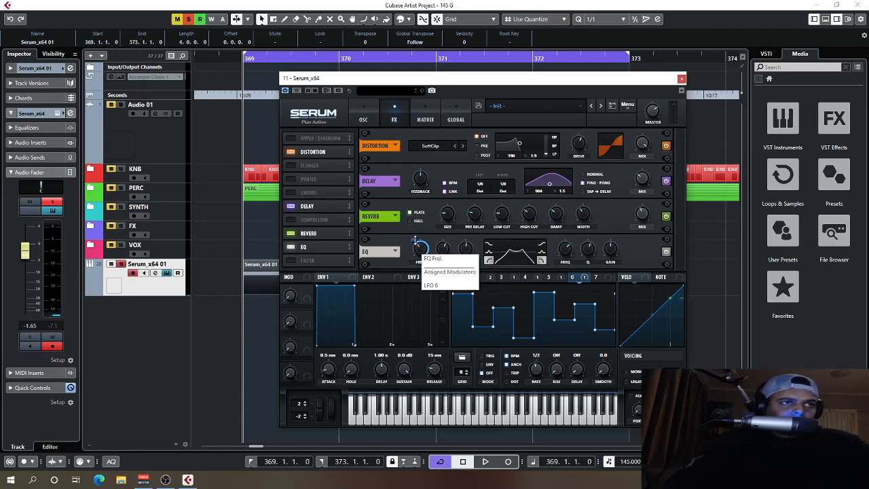
key(space)
right_click(419, 250)
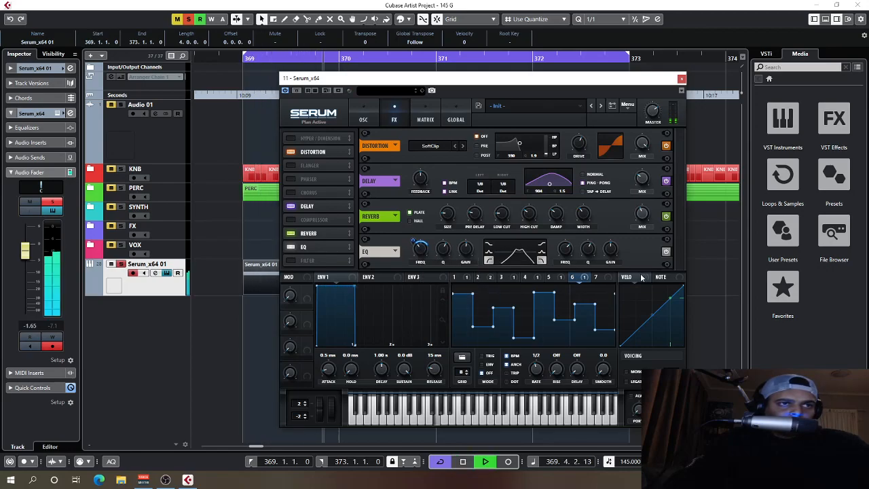
drag(568, 252, 569, 203)
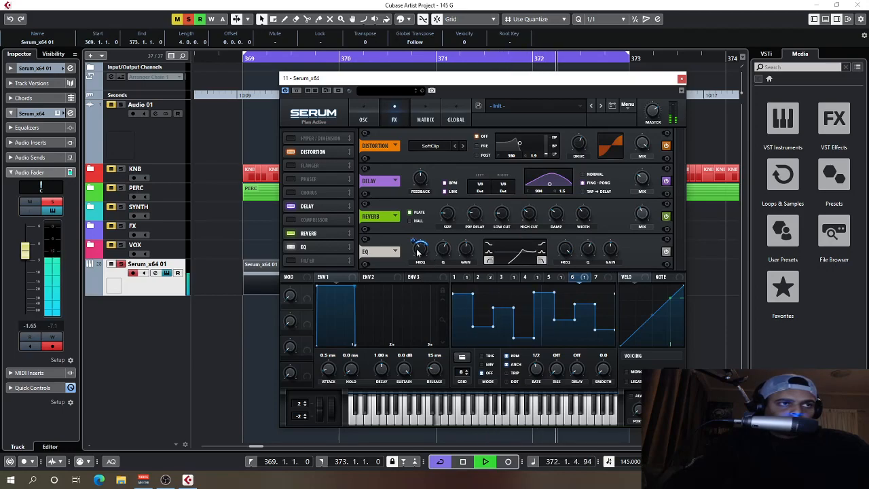
mouse_move(417, 256)
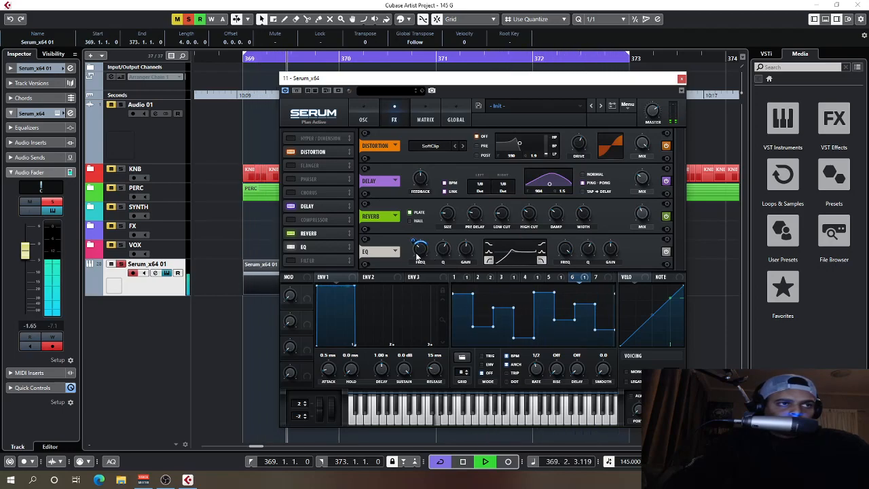
key(space)
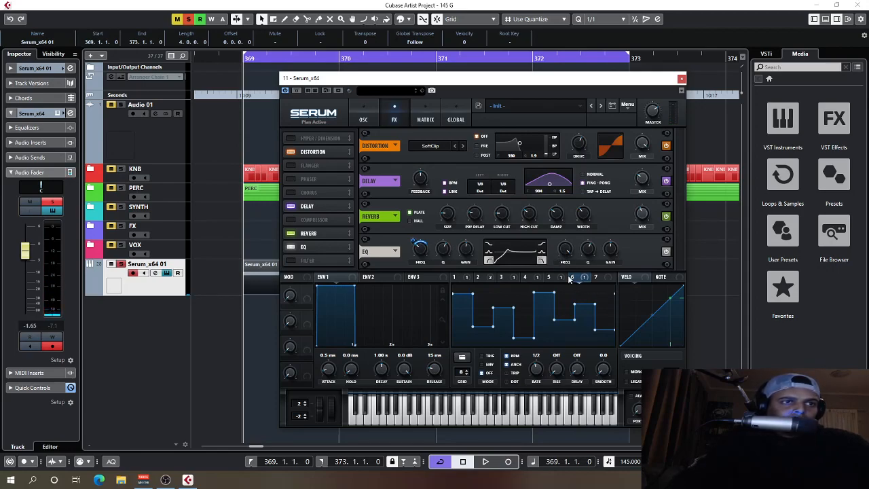
Draw an uneven stepped pattern in LFO 7 and assign it to the EQ's high-cut frequency.
click(603, 279)
mouse_move(456, 306)
mouse_down()
mouse_move(518, 331)
mouse_move(487, 313)
mouse_move(502, 339)
mouse_move(560, 334)
mouse_move(596, 296)
mouse_up()
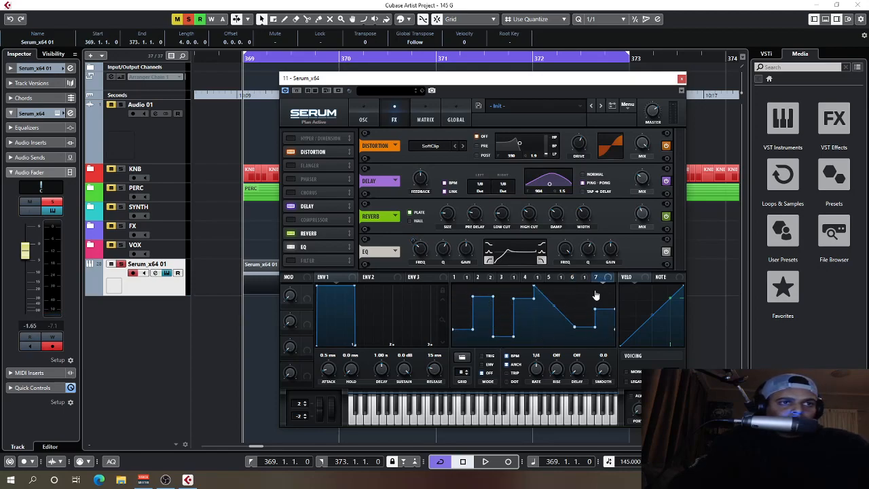
drag(535, 331, 574, 309)
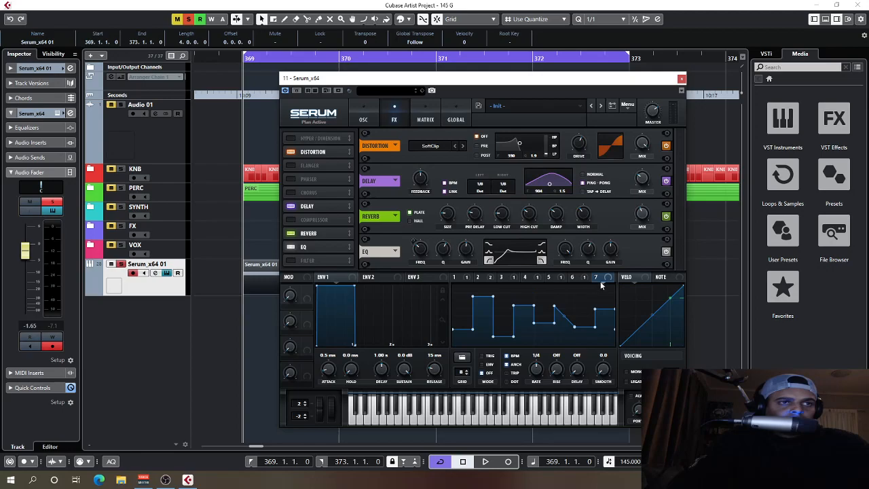
drag(567, 253, 552, 255)
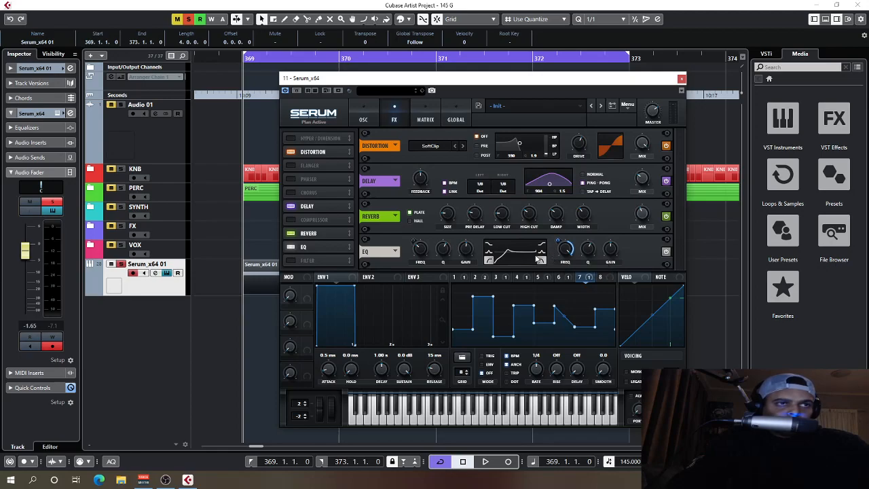
Slow LFO 7 to a 1-bar rate, move the EQ ahead of the delay in the effects chain, and audition.
key(space)
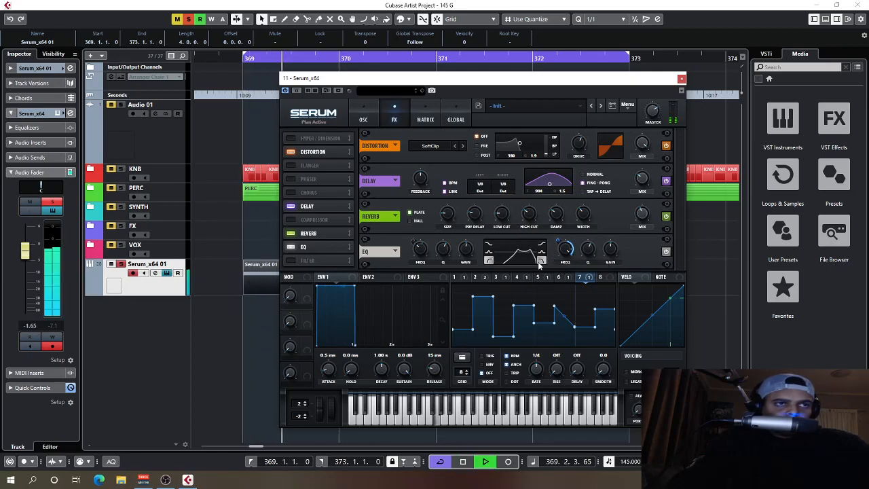
key(space)
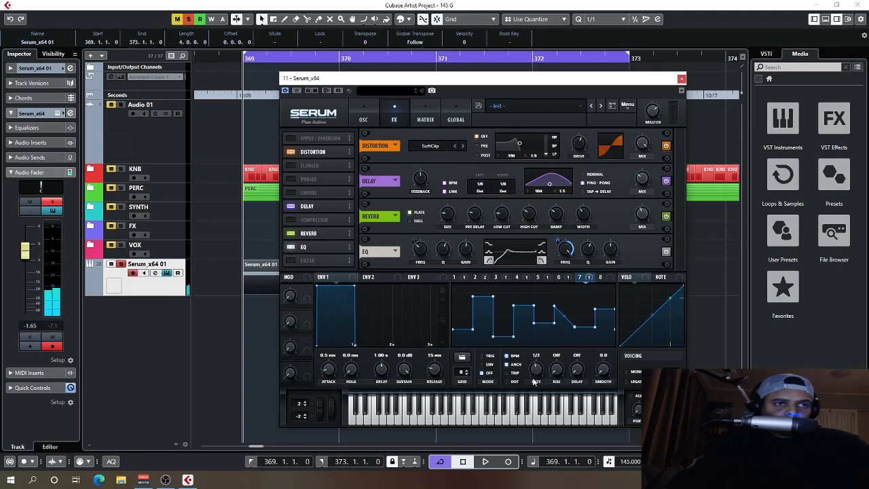
key(space)
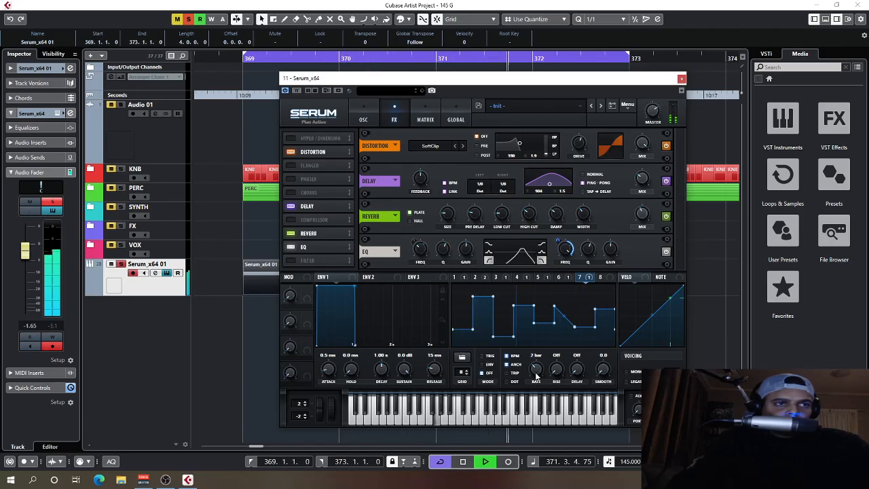
key(space)
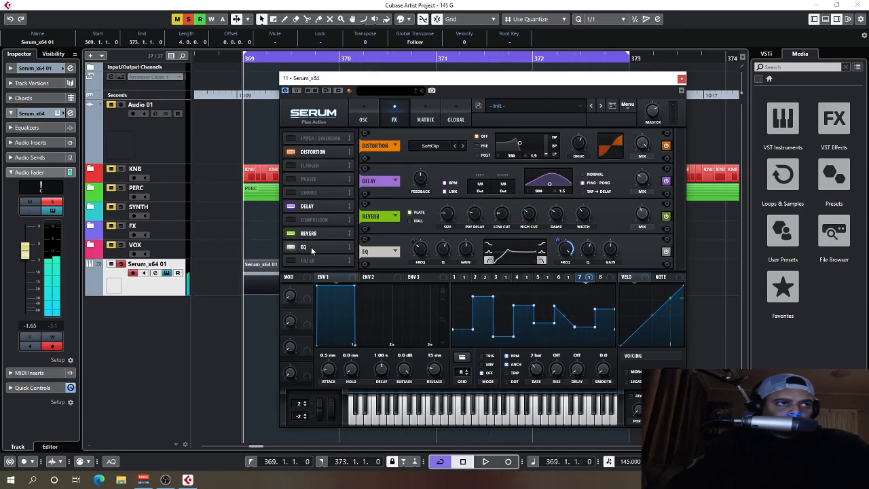
drag(311, 246, 325, 206)
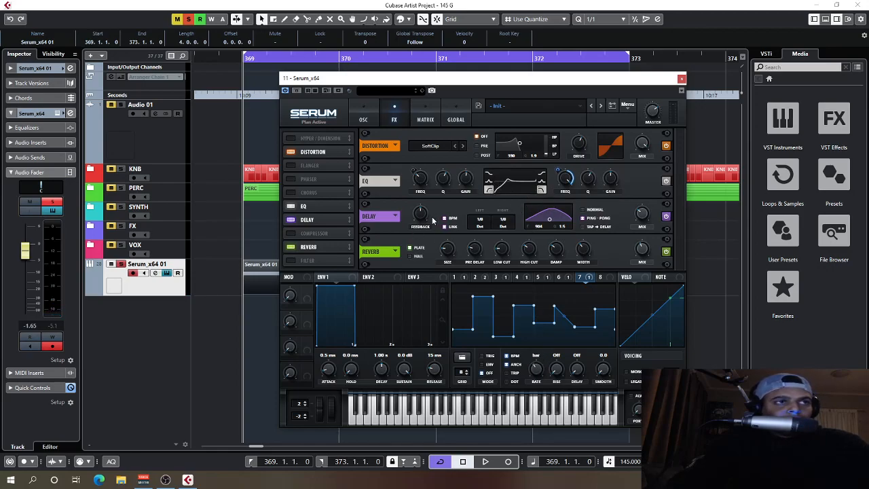
key(space)
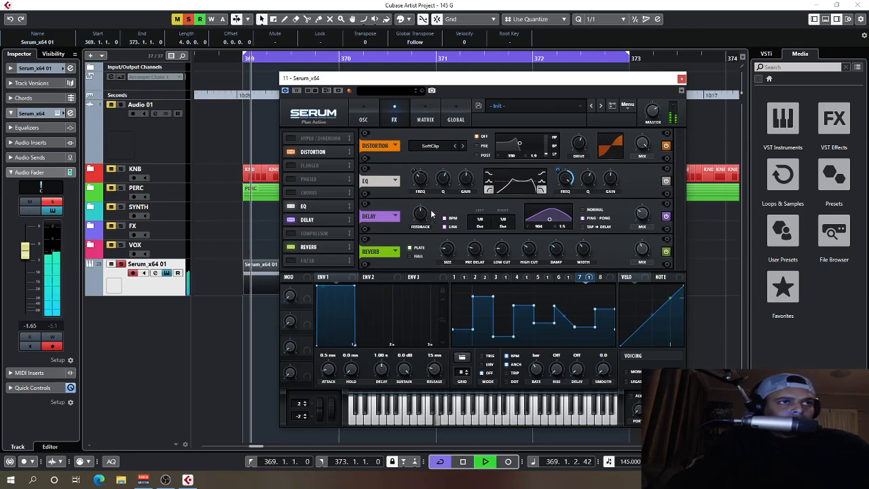
Disable the delay effect and audition the synth with the KNB drum group soloed alongside it.
click(290, 220)
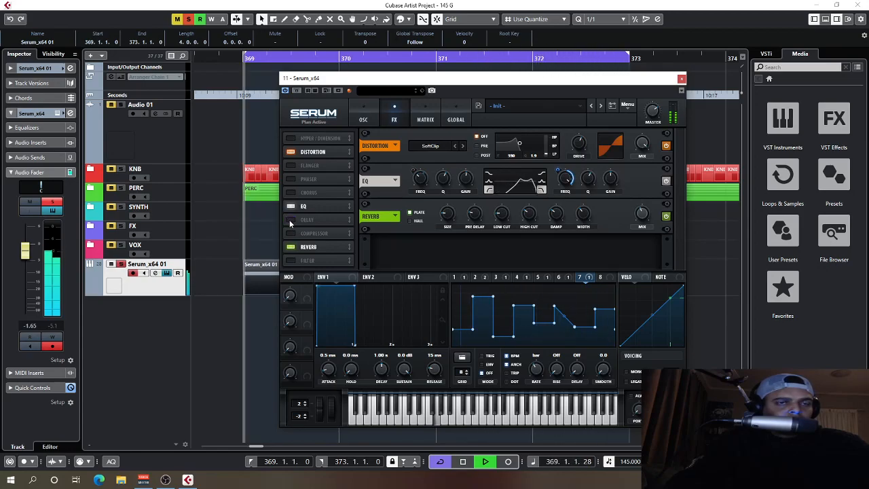
click(114, 170)
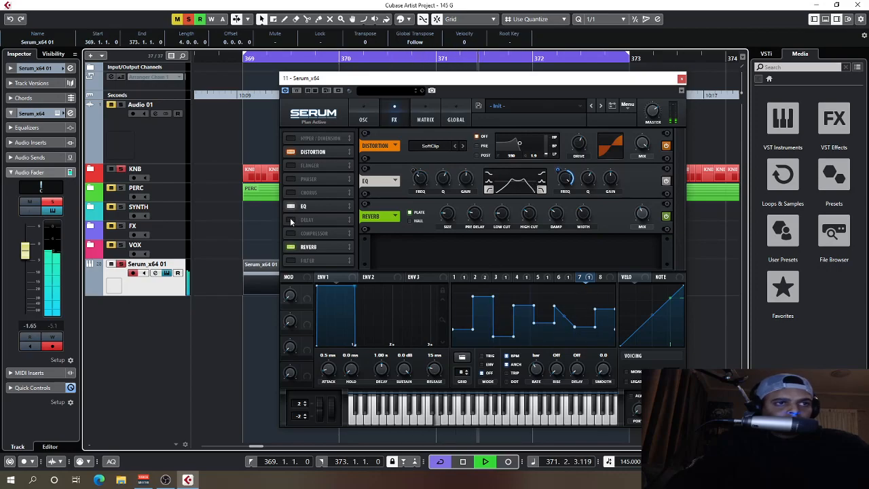
Speed up LFO 5 to a 1/2 and then a 1/4 rate, and adjust the filter's HL WID while auditioning the loop.
click(463, 278)
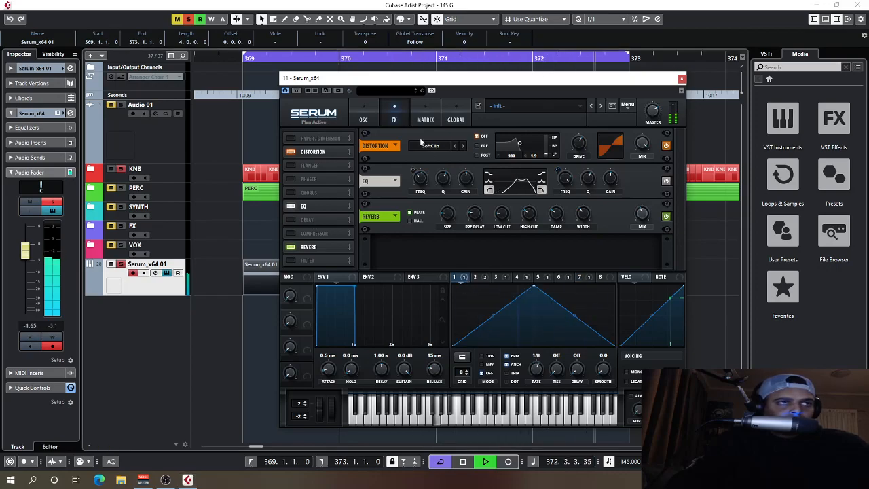
click(362, 119)
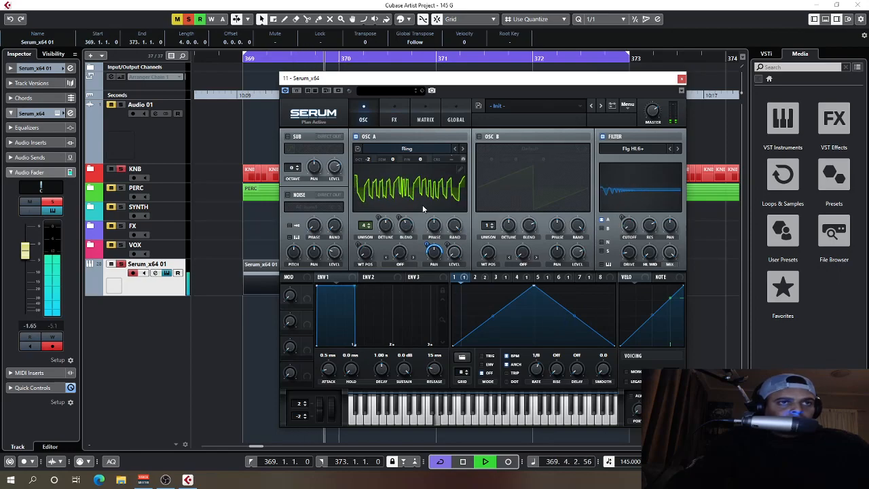
key(space)
click(484, 277)
click(537, 278)
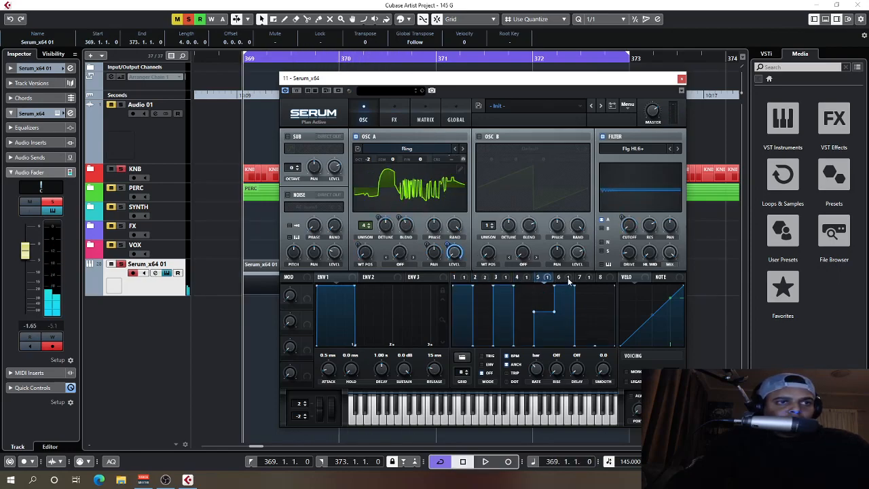
click(564, 279)
click(547, 277)
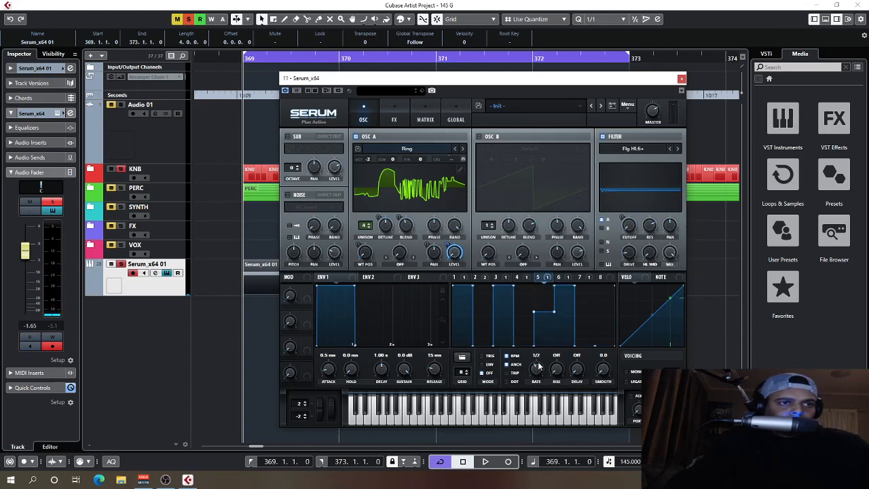
key(space)
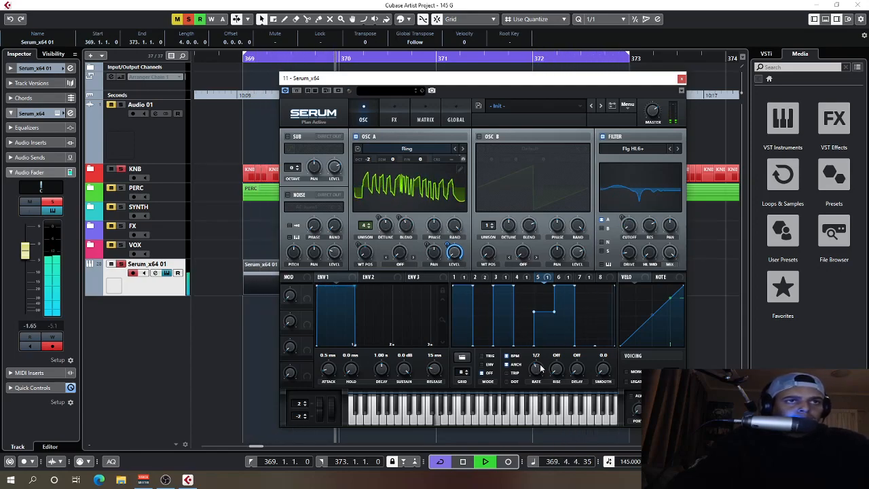
drag(649, 254, 649, 248)
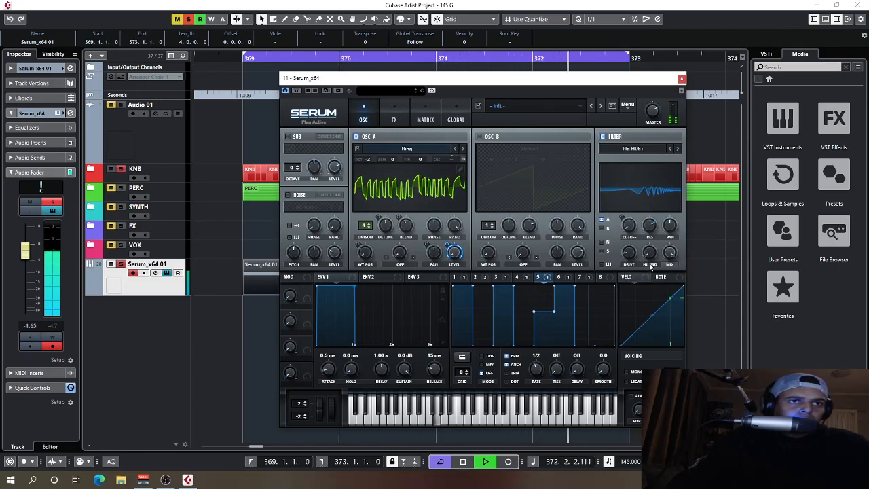
key(space)
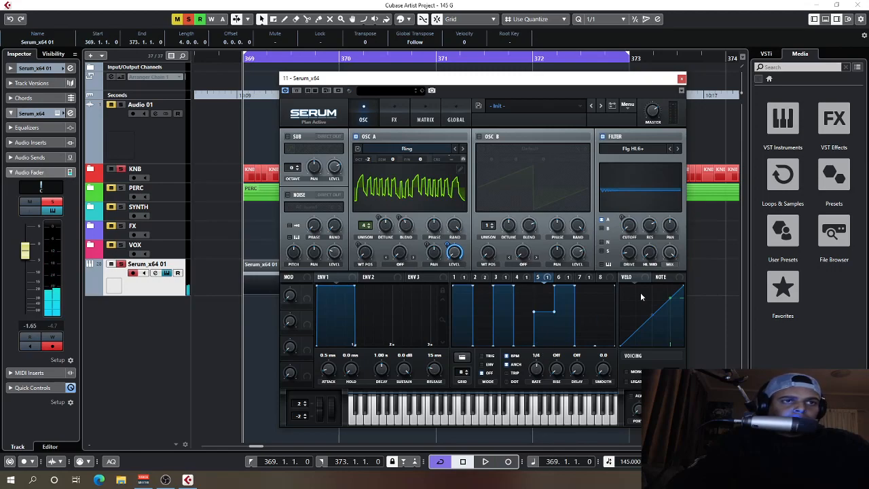
Shape LFO 8 into a steep, late-rising curve, assign it to the filter's HL WID, and set its rate to 4 bars.
click(580, 278)
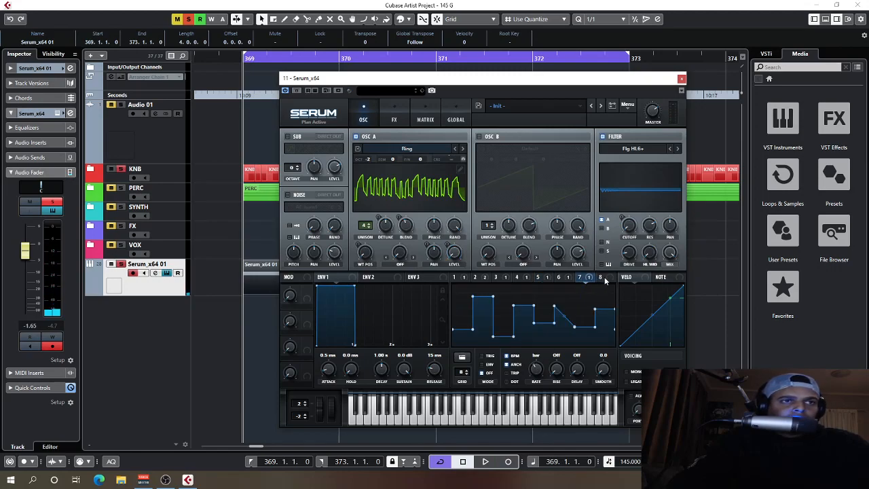
click(601, 278)
drag(535, 289, 725, 256)
drag(534, 321, 543, 332)
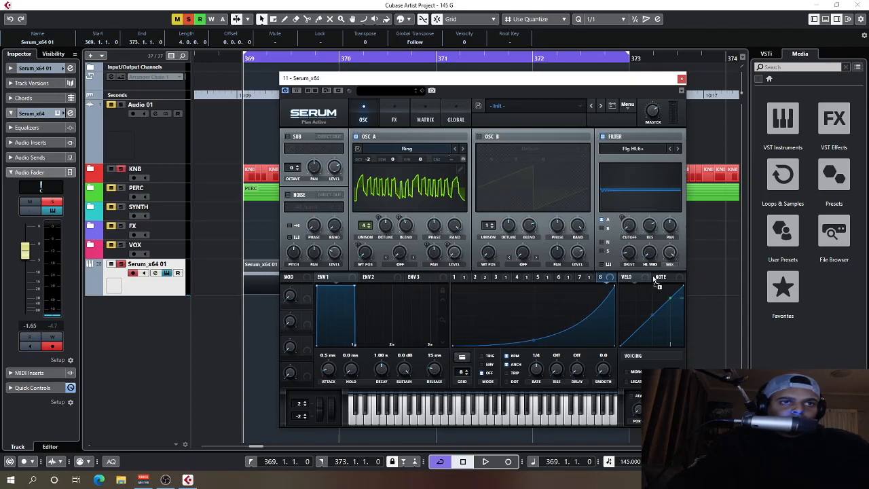
drag(644, 246, 641, 266)
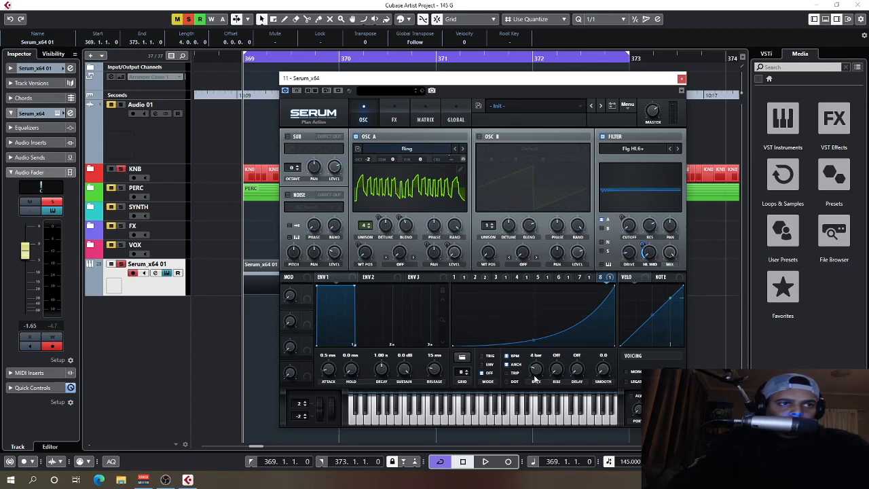
drag(537, 345, 535, 344)
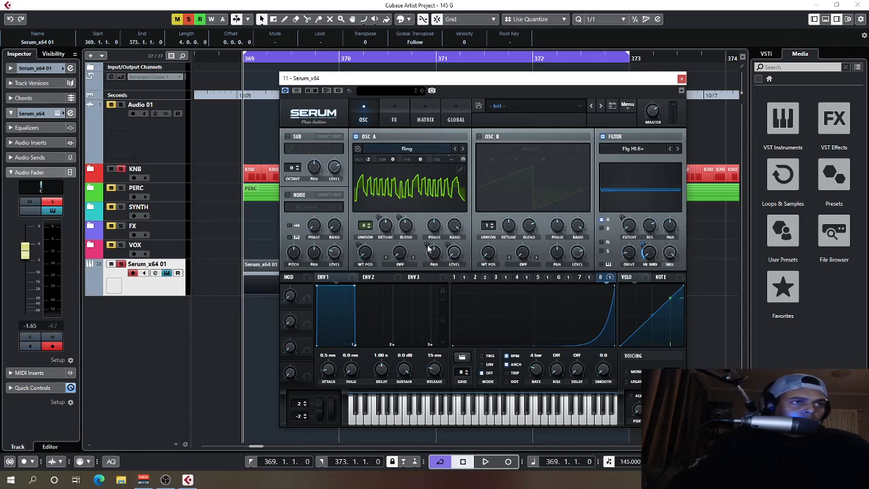
Audition the loop and set the LFO 5 rate to 1/8.
key(space)
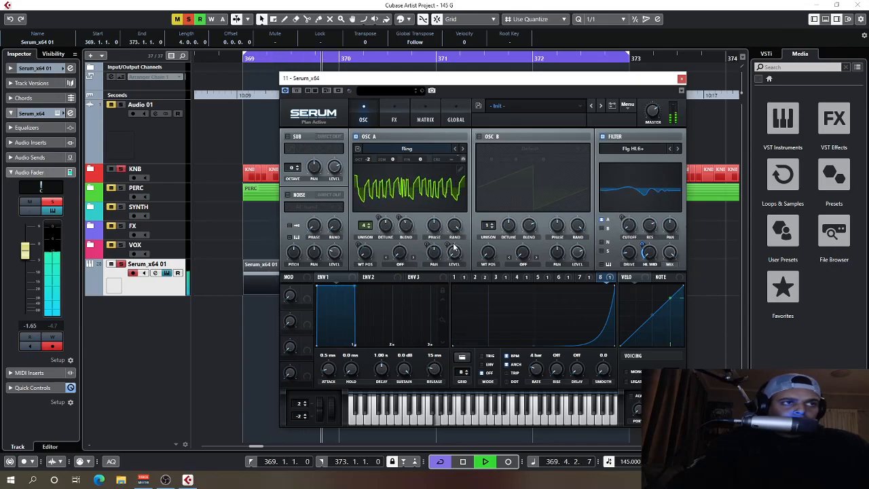
click(458, 278)
click(496, 278)
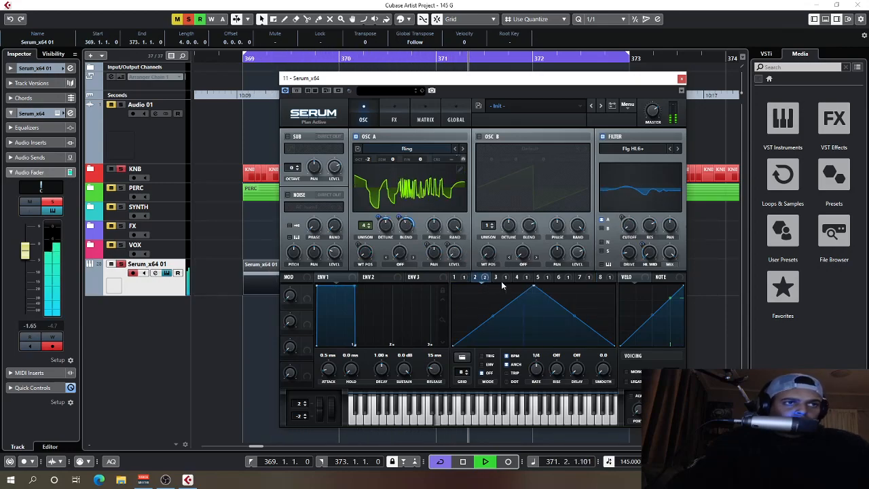
click(537, 277)
drag(533, 373, 535, 365)
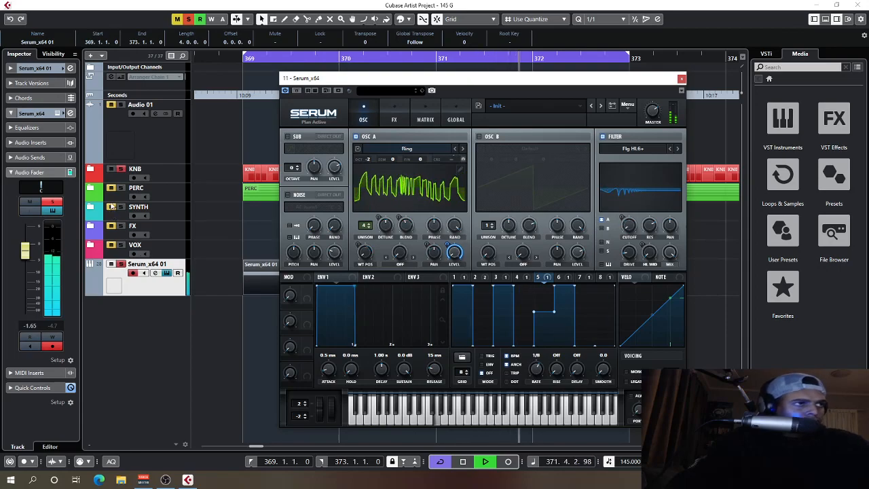
Lower the Serum track's volume to -4.19 dB and solo the PERC group alongside it.
click(57, 328)
drag(27, 253, 29, 262)
click(50, 325)
click(121, 188)
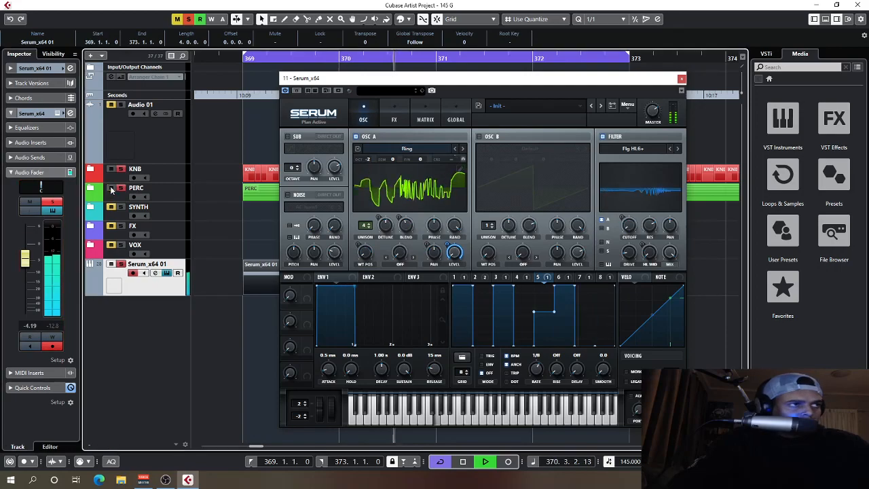
Assign Macro 1 to LFO 5's rate, name the macro SPEED, and slow the LFO to a 1-bar rate.
click(394, 119)
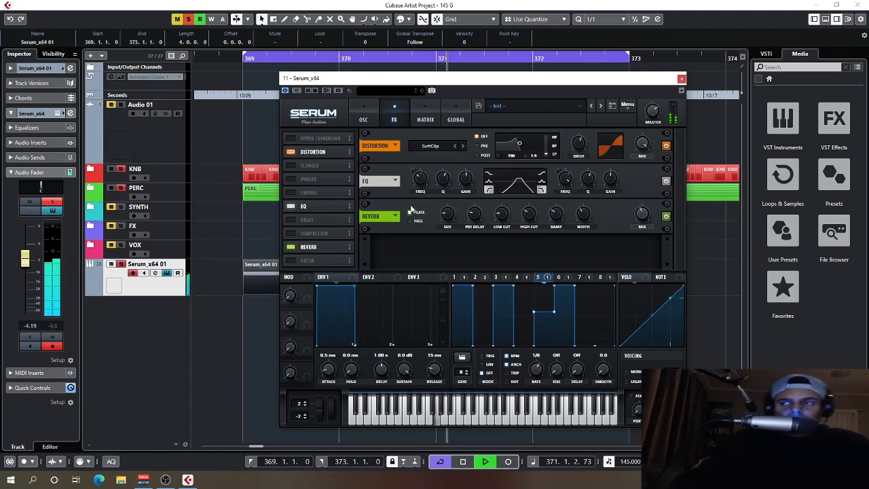
click(364, 117)
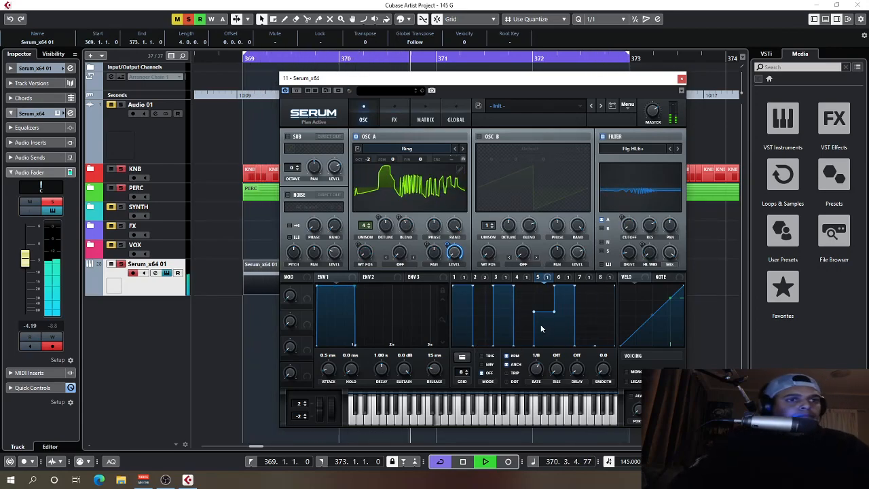
mouse_move(539, 368)
mouse_down()
mouse_move(536, 378)
mouse_move(531, 370)
mouse_up()
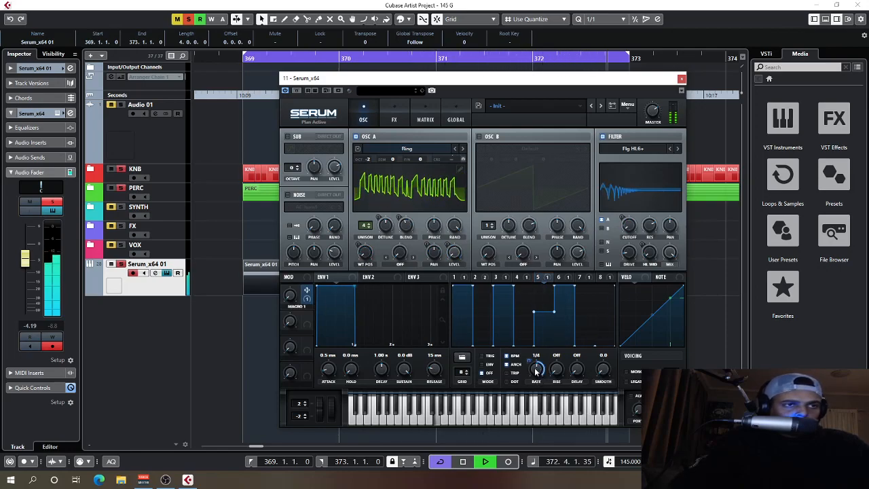
drag(536, 372, 534, 375)
key(space)
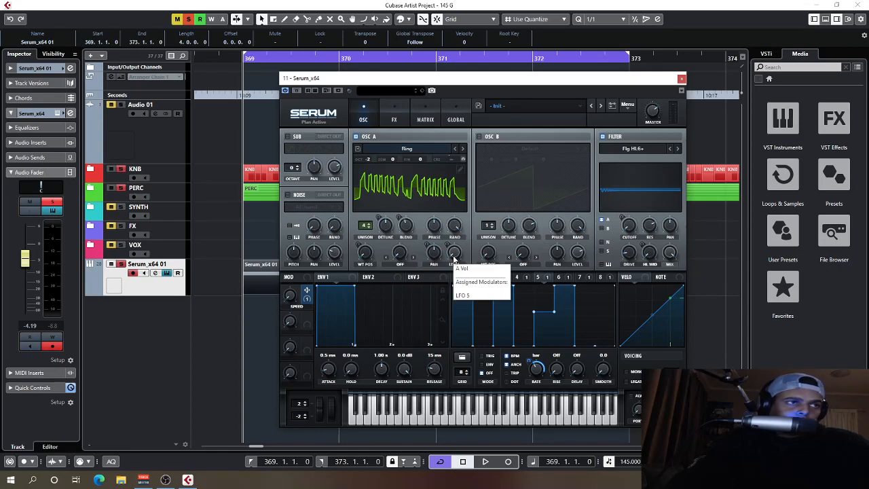
Reduce Macro 1's modulation amount on LFO 5's rate, sweep the SPEED macro while auditioning, and return it to 0%.
key(space)
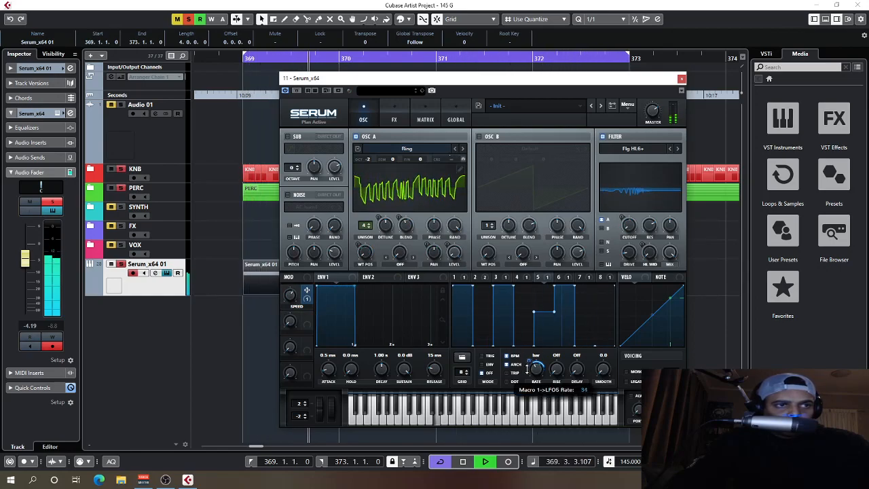
drag(290, 299, 287, 290)
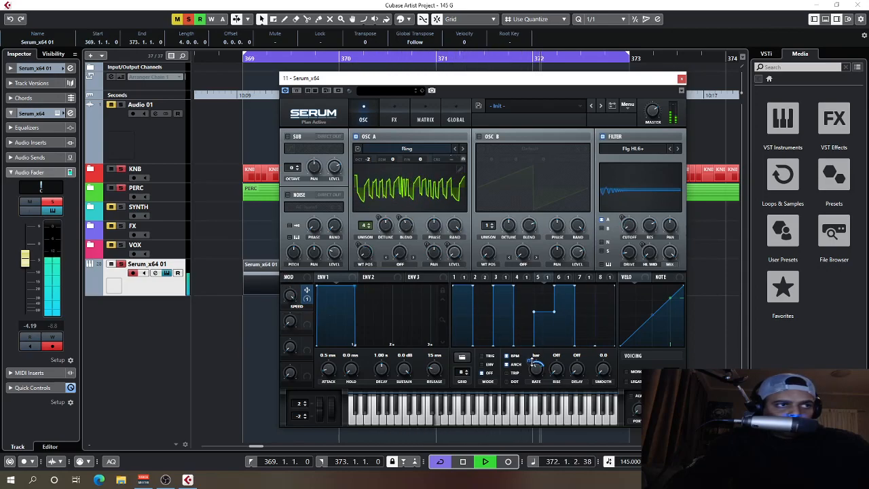
mouse_move(533, 362)
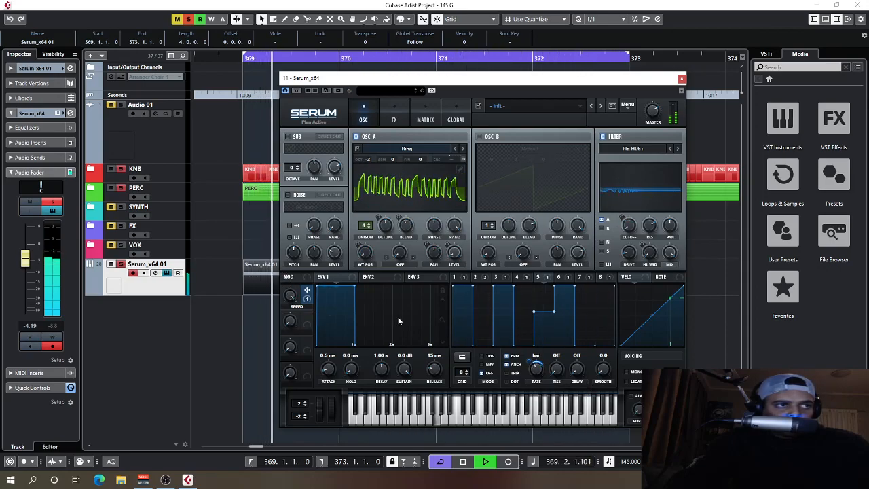
drag(291, 296, 286, 318)
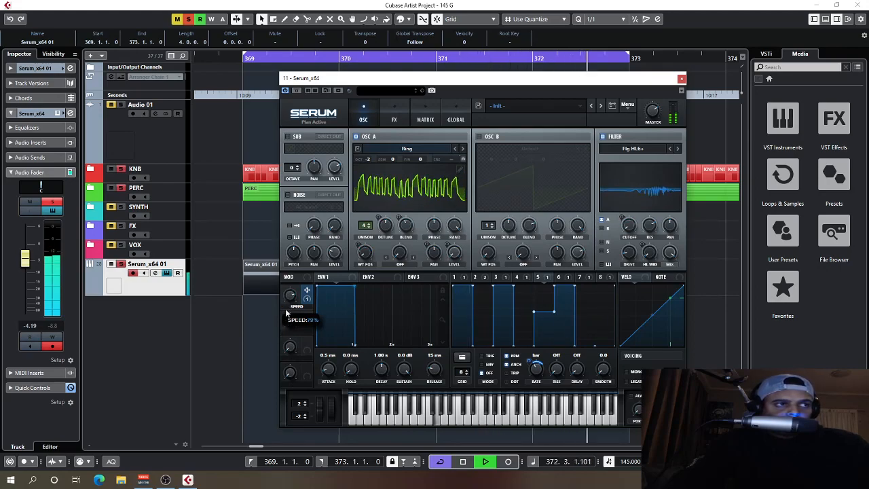
key(space)
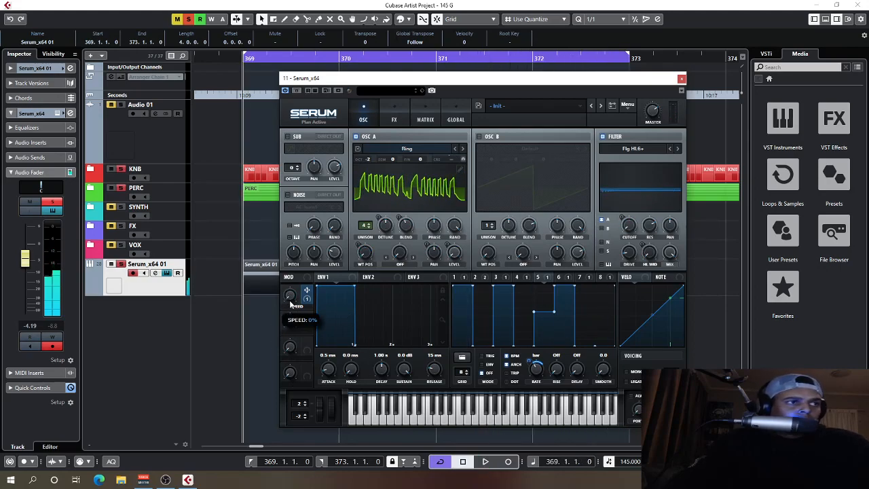
Enable OSC B at octave -2 with 10 unison voices and LFO 5 modulating its level, and audition it.
click(480, 137)
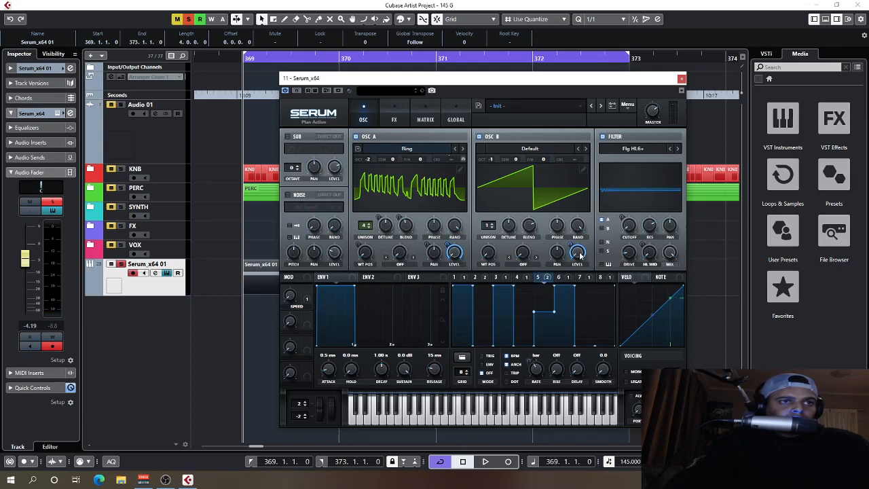
drag(493, 159, 493, 177)
key(space)
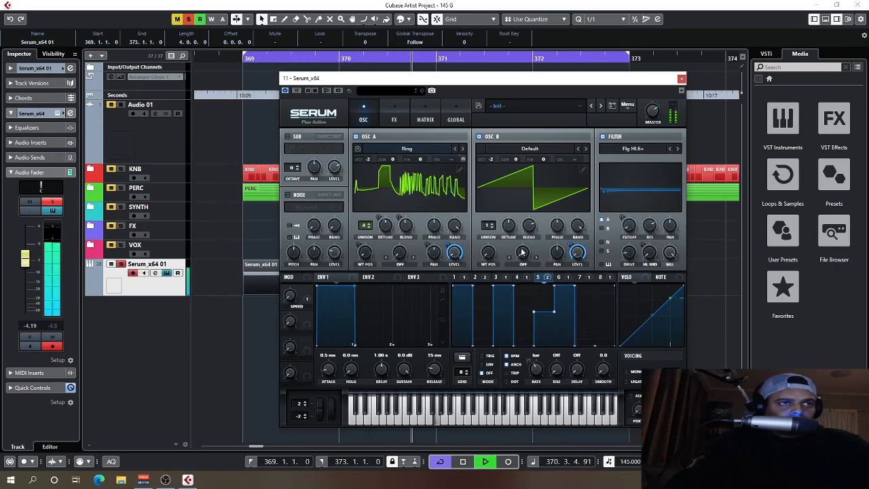
drag(488, 224, 488, 163)
drag(529, 226, 526, 242)
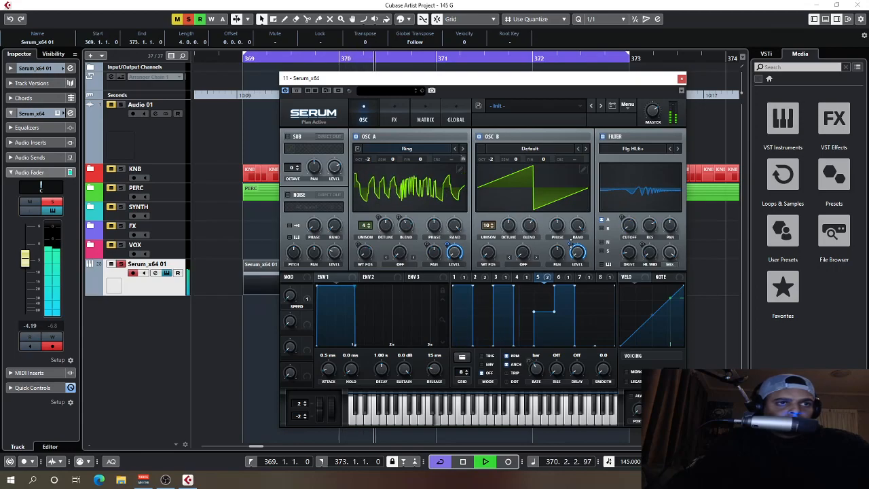
key(space)
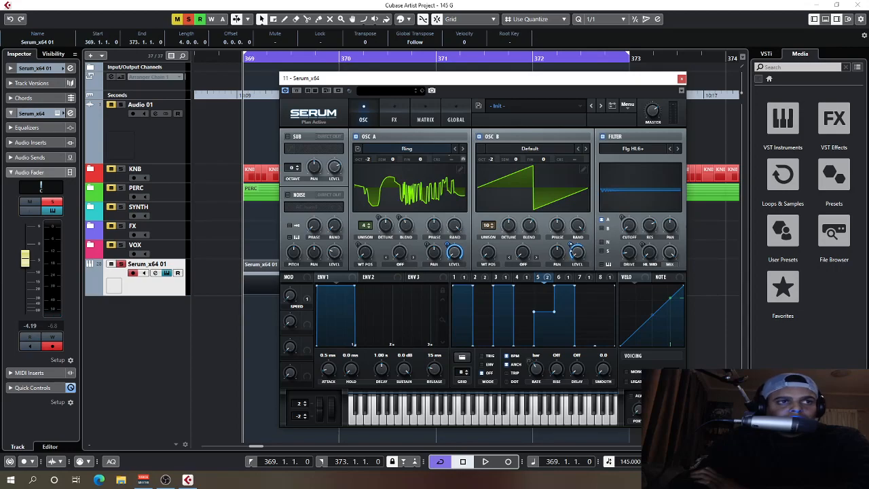
Fine-tune LFO 5's modulation amount on OSC B's level and compare the sound with OSC B off and on.
mouse_move(570, 252)
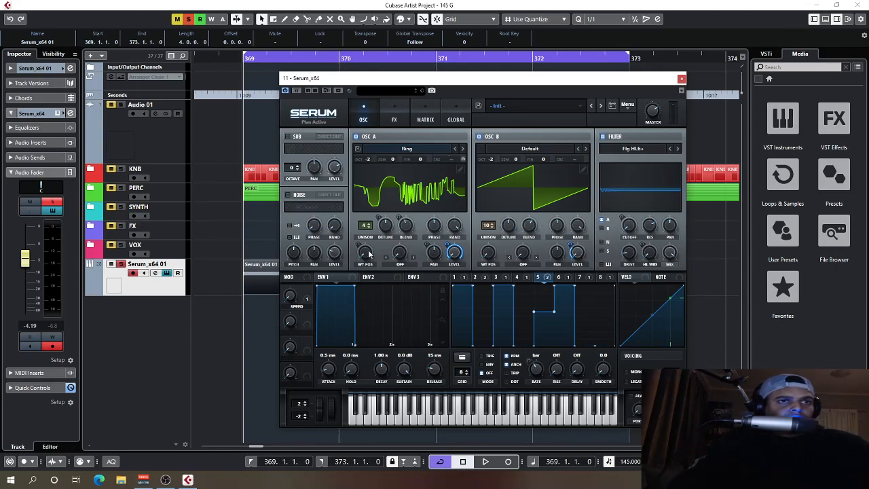
key(space)
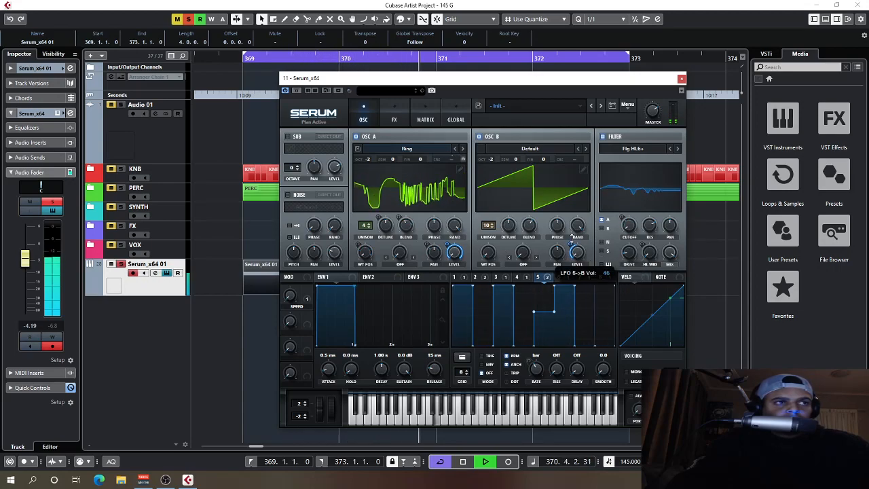
click(479, 137)
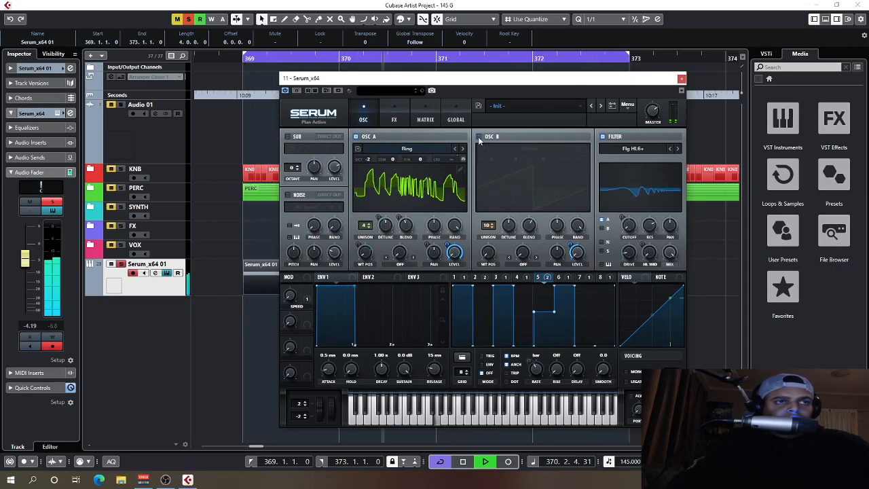
click(479, 137)
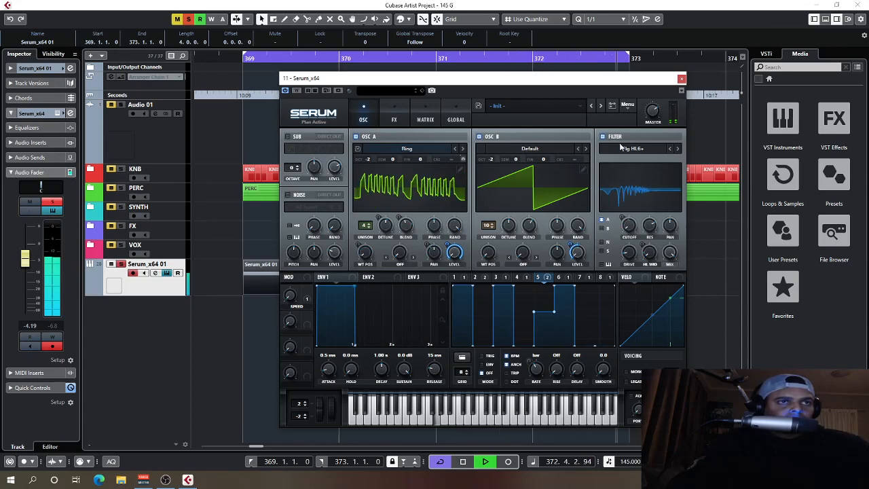
Change the distortion effect's mode to Downsample.
click(394, 115)
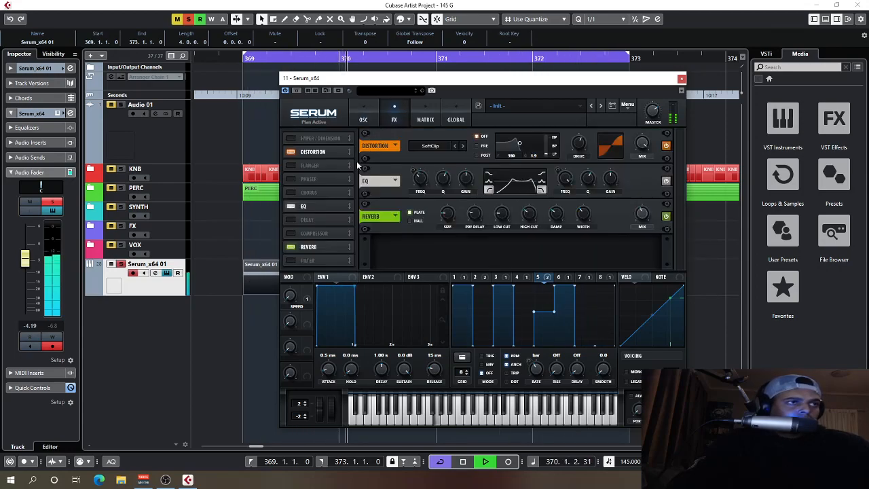
click(430, 146)
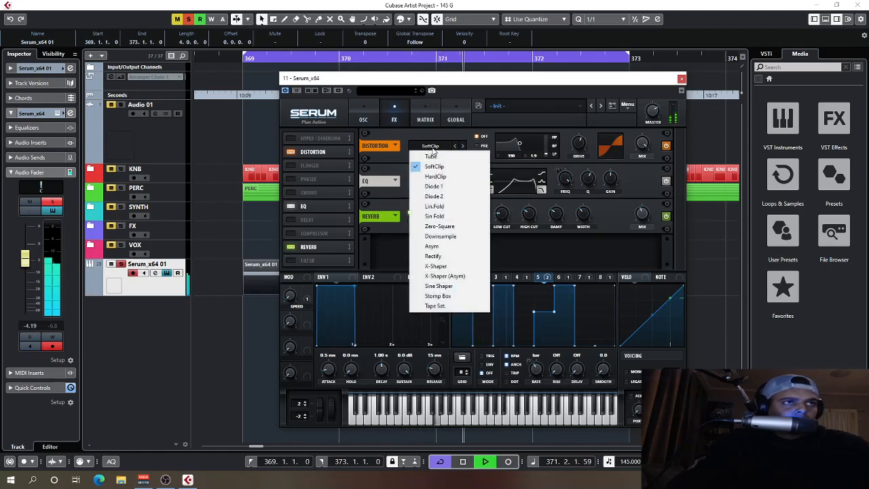
click(442, 236)
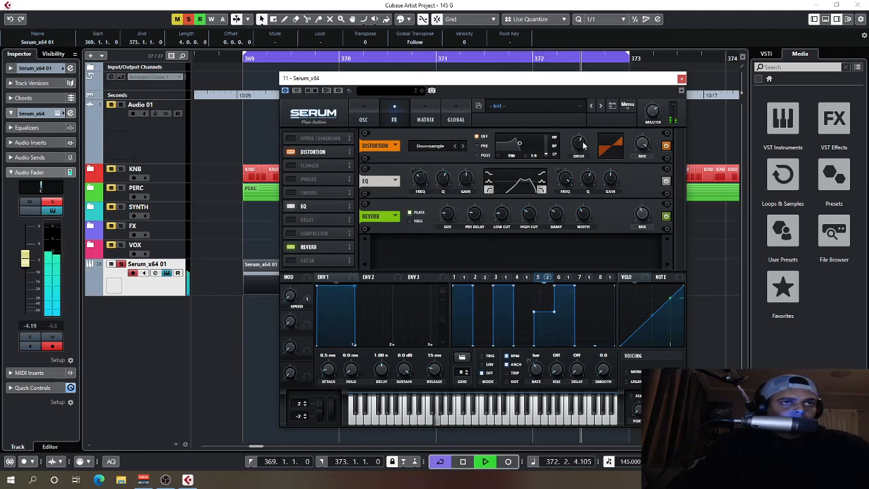
Lower the distortion effect's drive slightly and change its mode to SoftClip.
drag(579, 157, 576, 168)
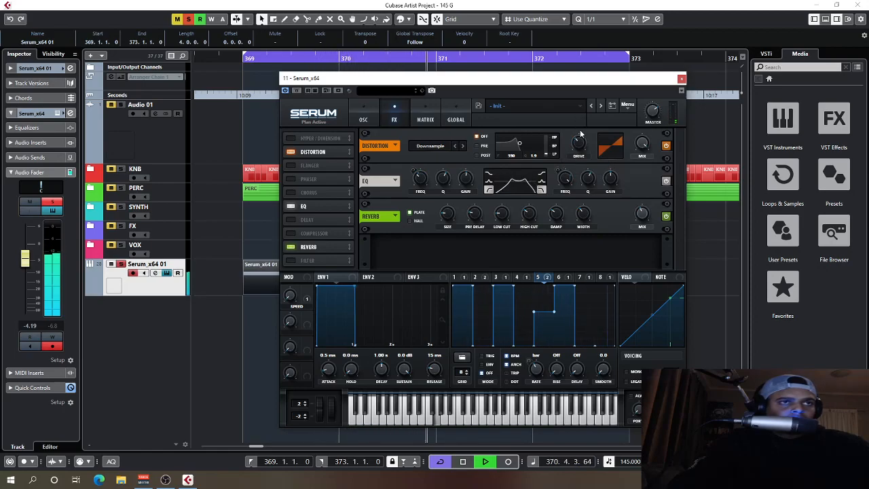
click(429, 147)
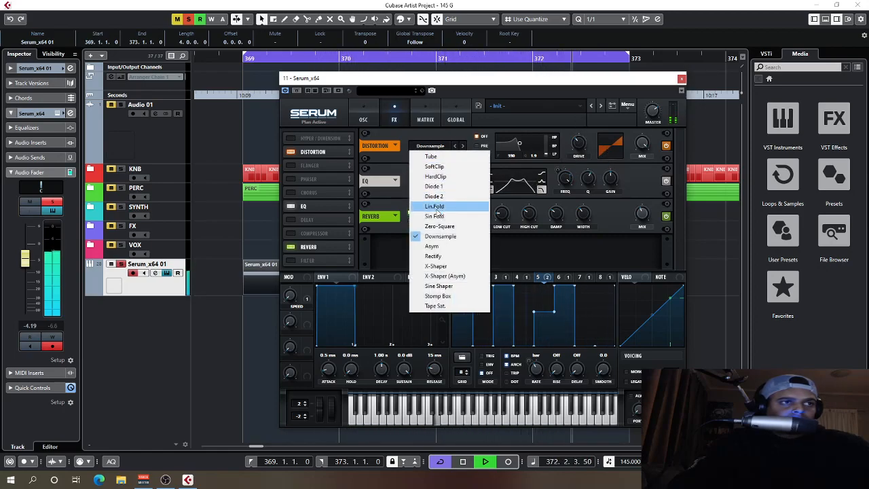
click(436, 166)
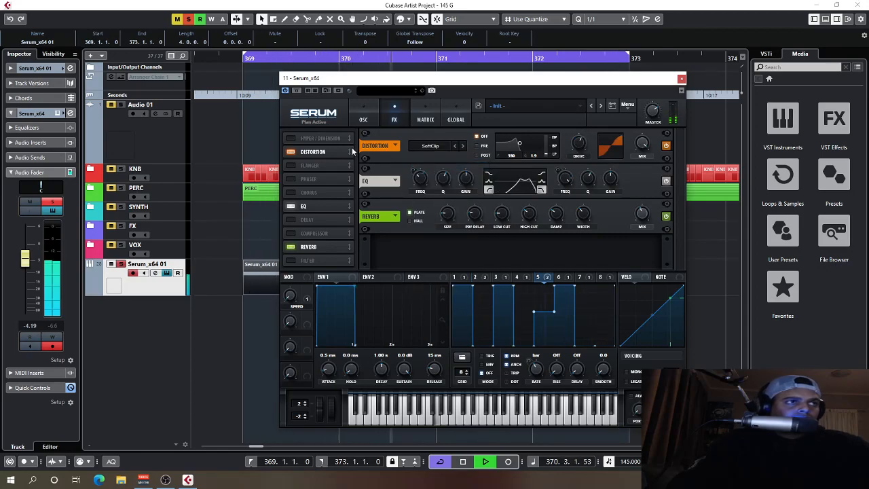
Return to Serum's oscillator page, clear solo on all tracks, and unmute the Serum track to hear it with the drums.
click(367, 119)
drag(491, 164, 493, 166)
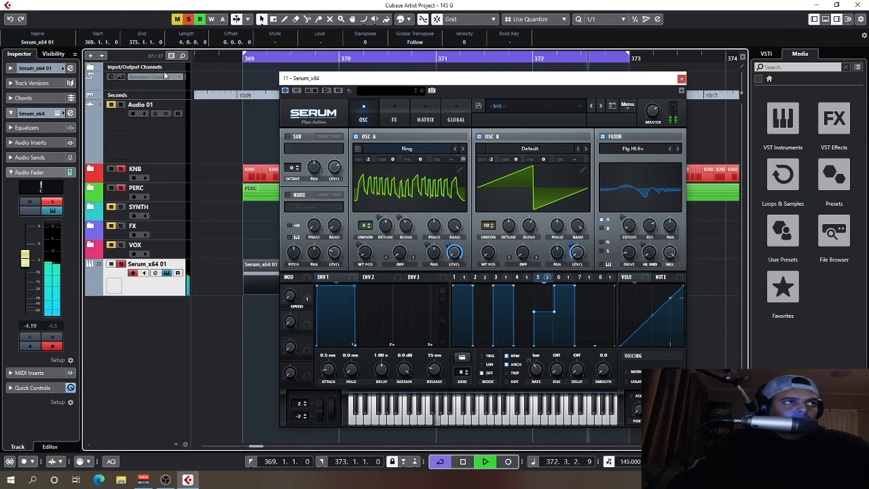
click(189, 19)
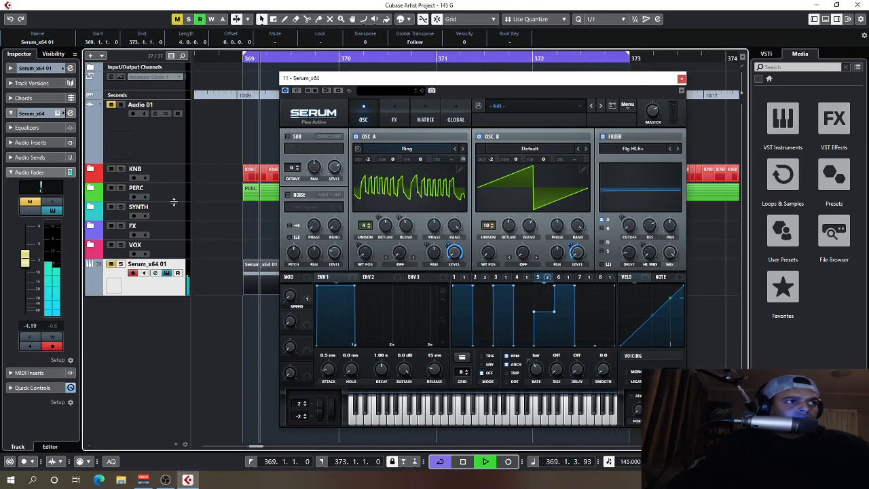
click(111, 264)
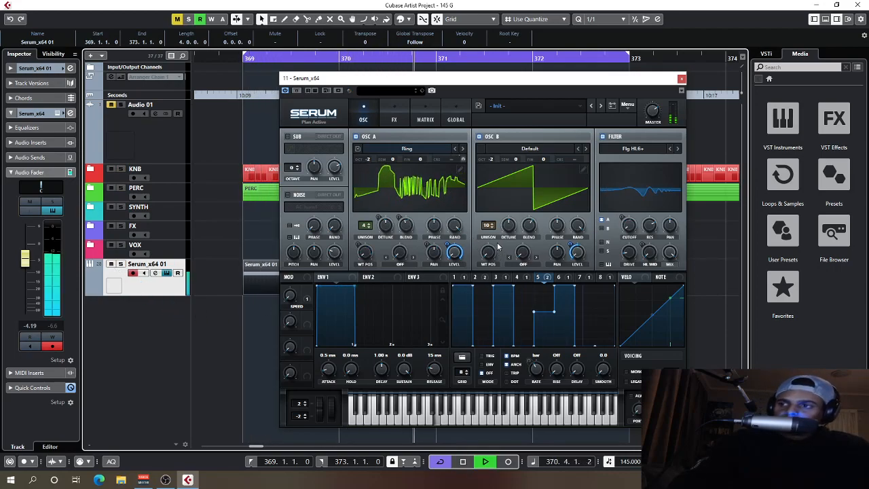
Close the Serum window, deselect the Serum clip in the project, and stop playback.
click(680, 79)
scroll(577, 247, down, 3)
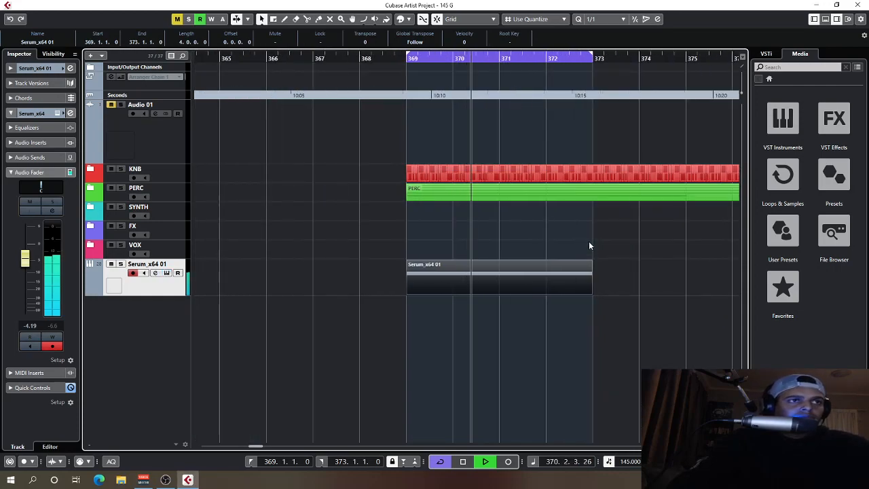
click(562, 241)
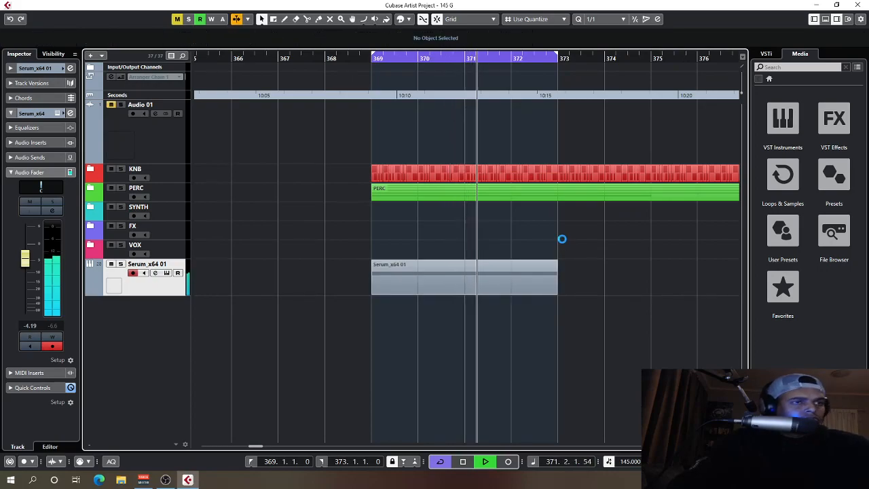
key(space)
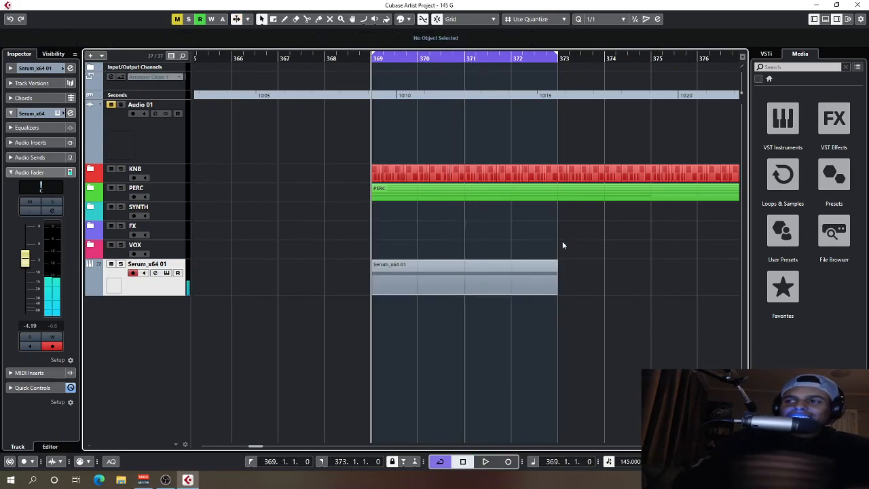